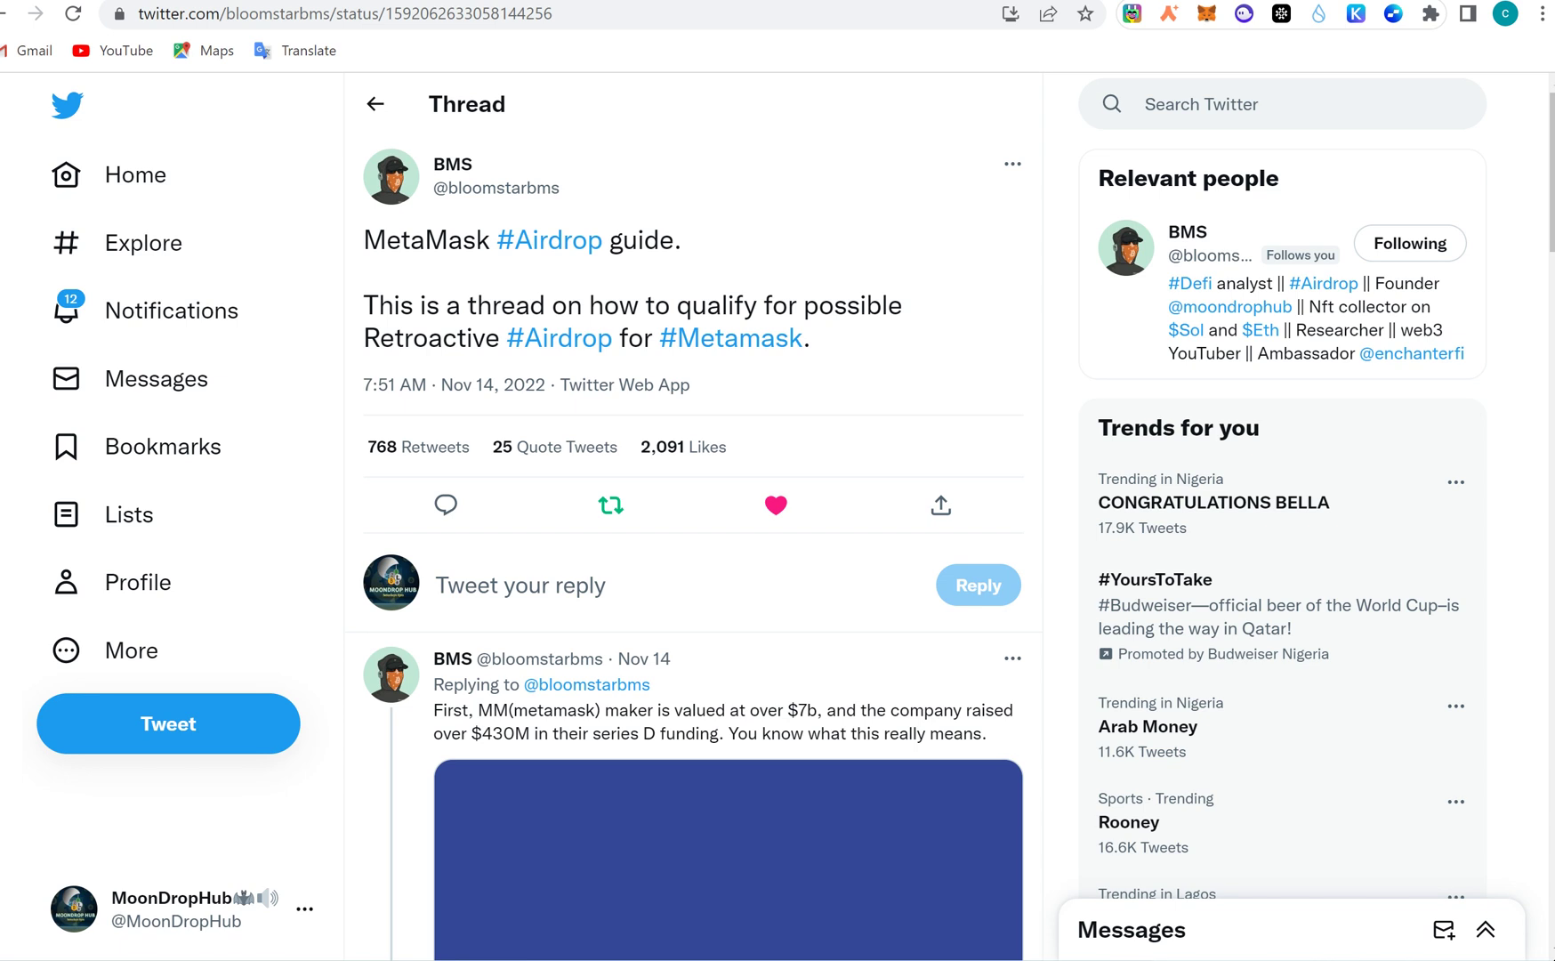
# Scroll the Twitter thread to the tweets for steps 3–5 on Chainlist and the in-app swap.
pyautogui.scroll(-1, 915, 495)
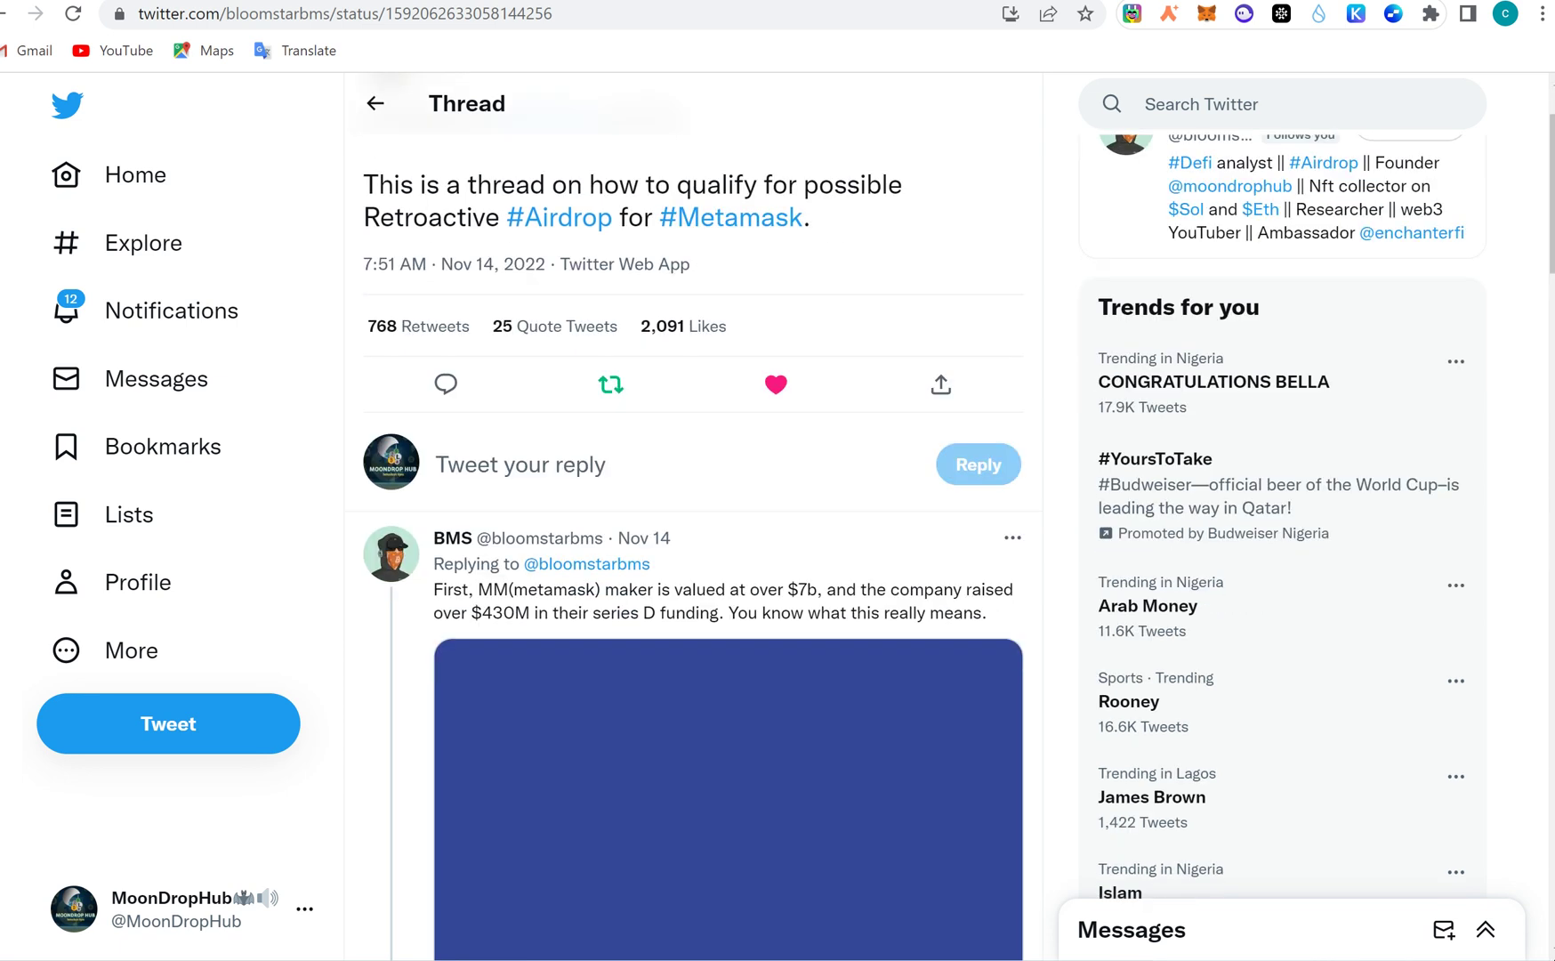
pyautogui.scroll(1, 1443, 929)
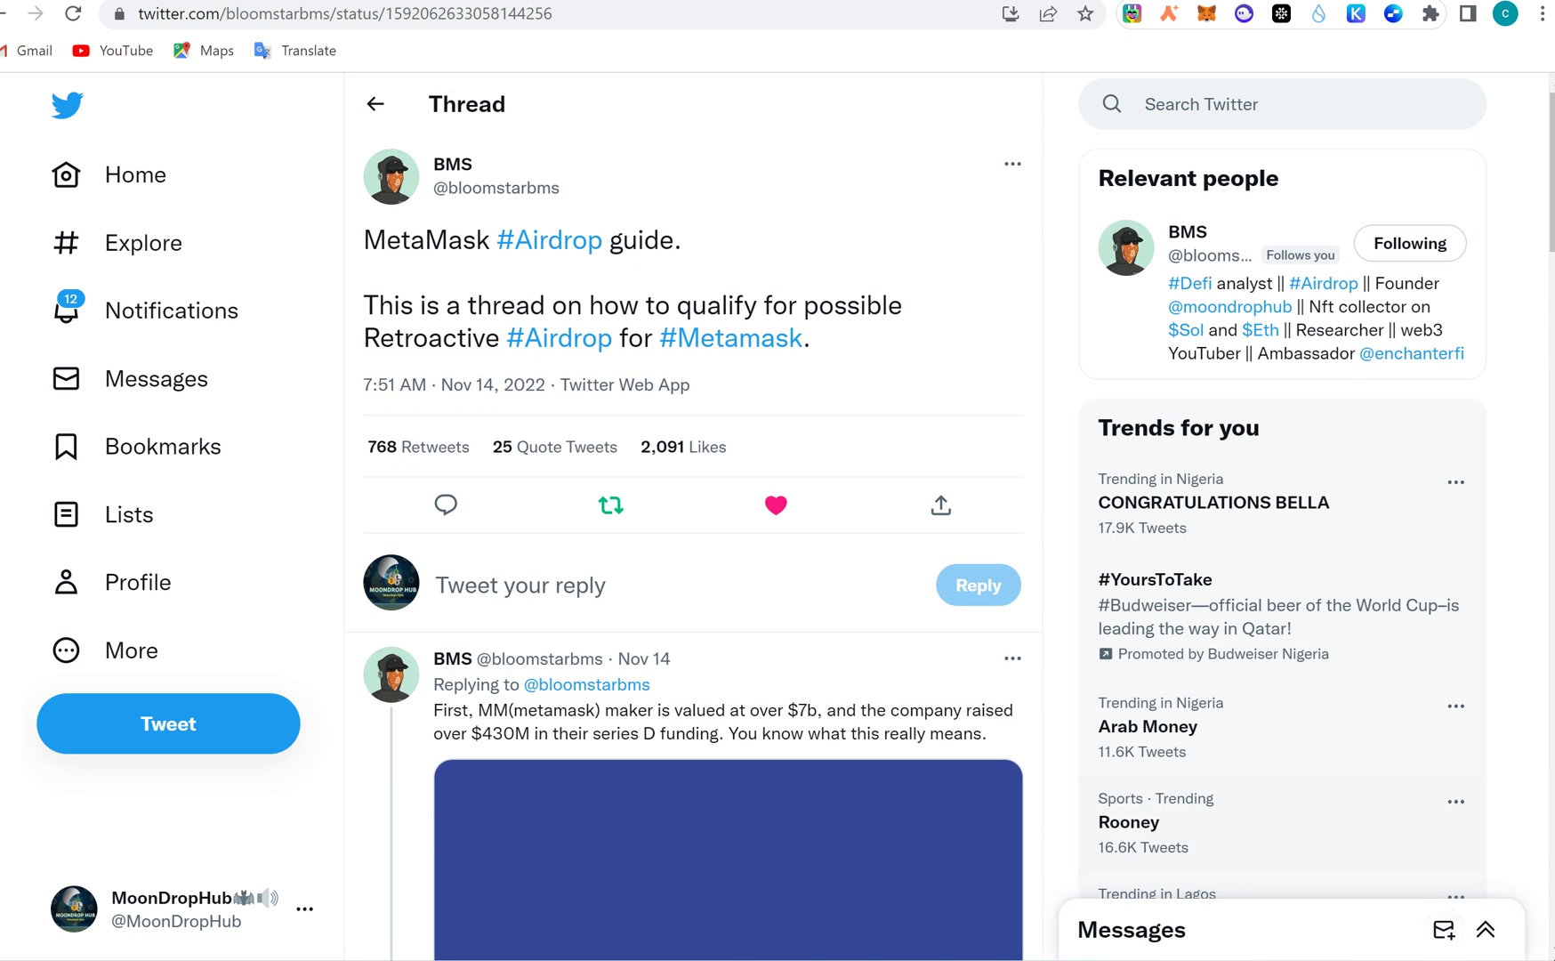
pyautogui.scroll(-12, 693, 534)
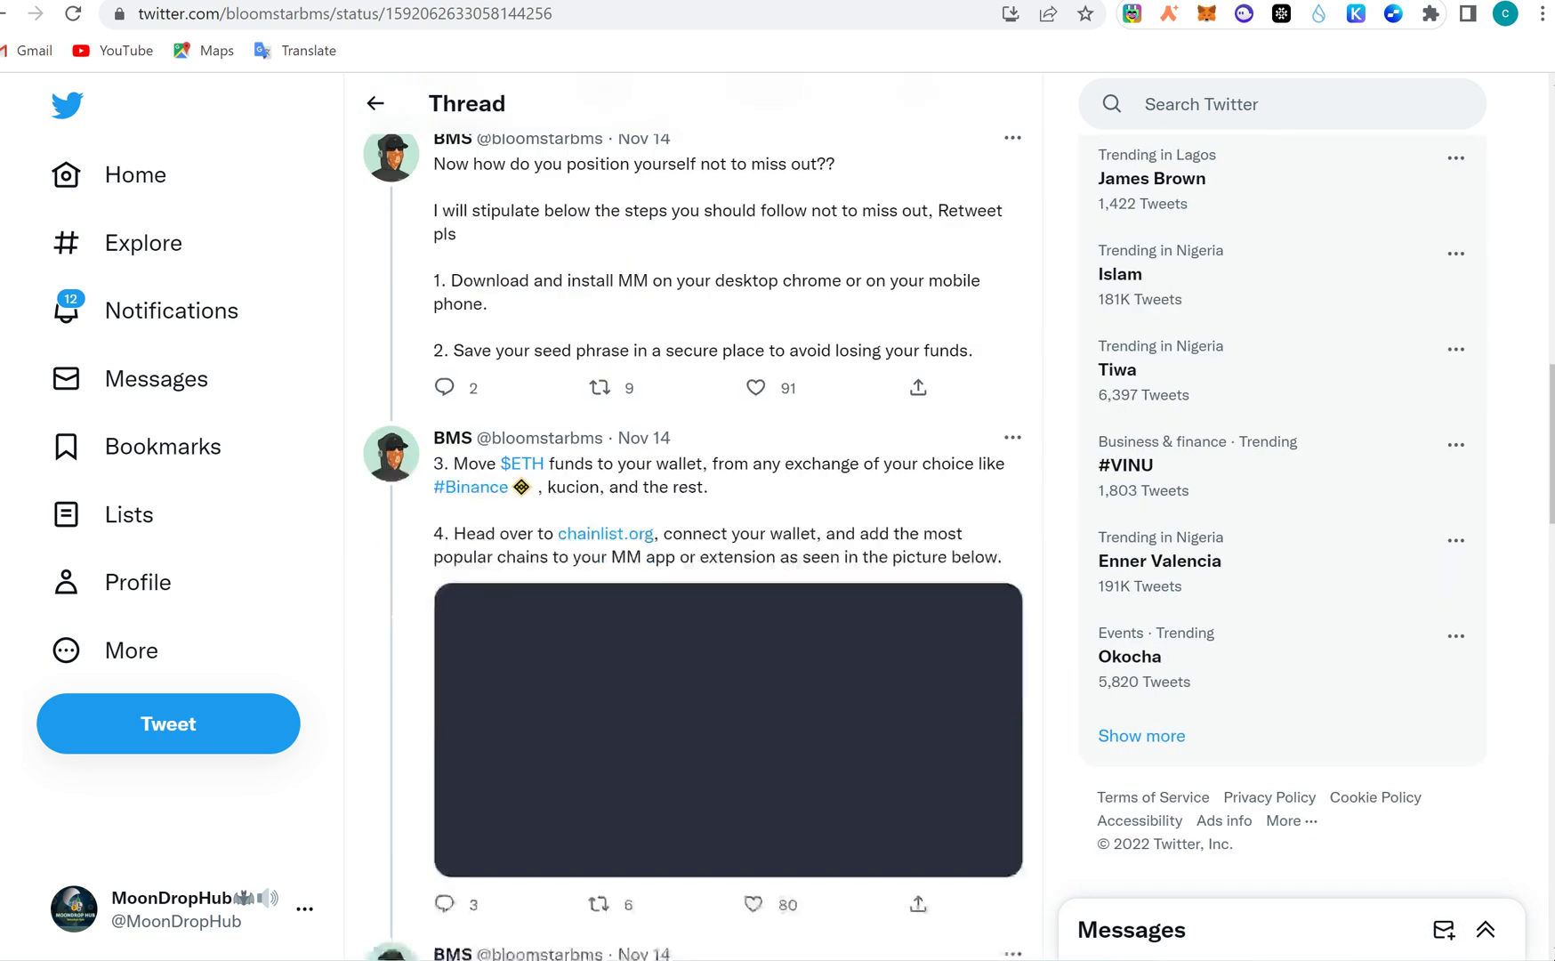
pyautogui.scroll(6, 693, 534)
pyautogui.scroll(6, 694, 534)
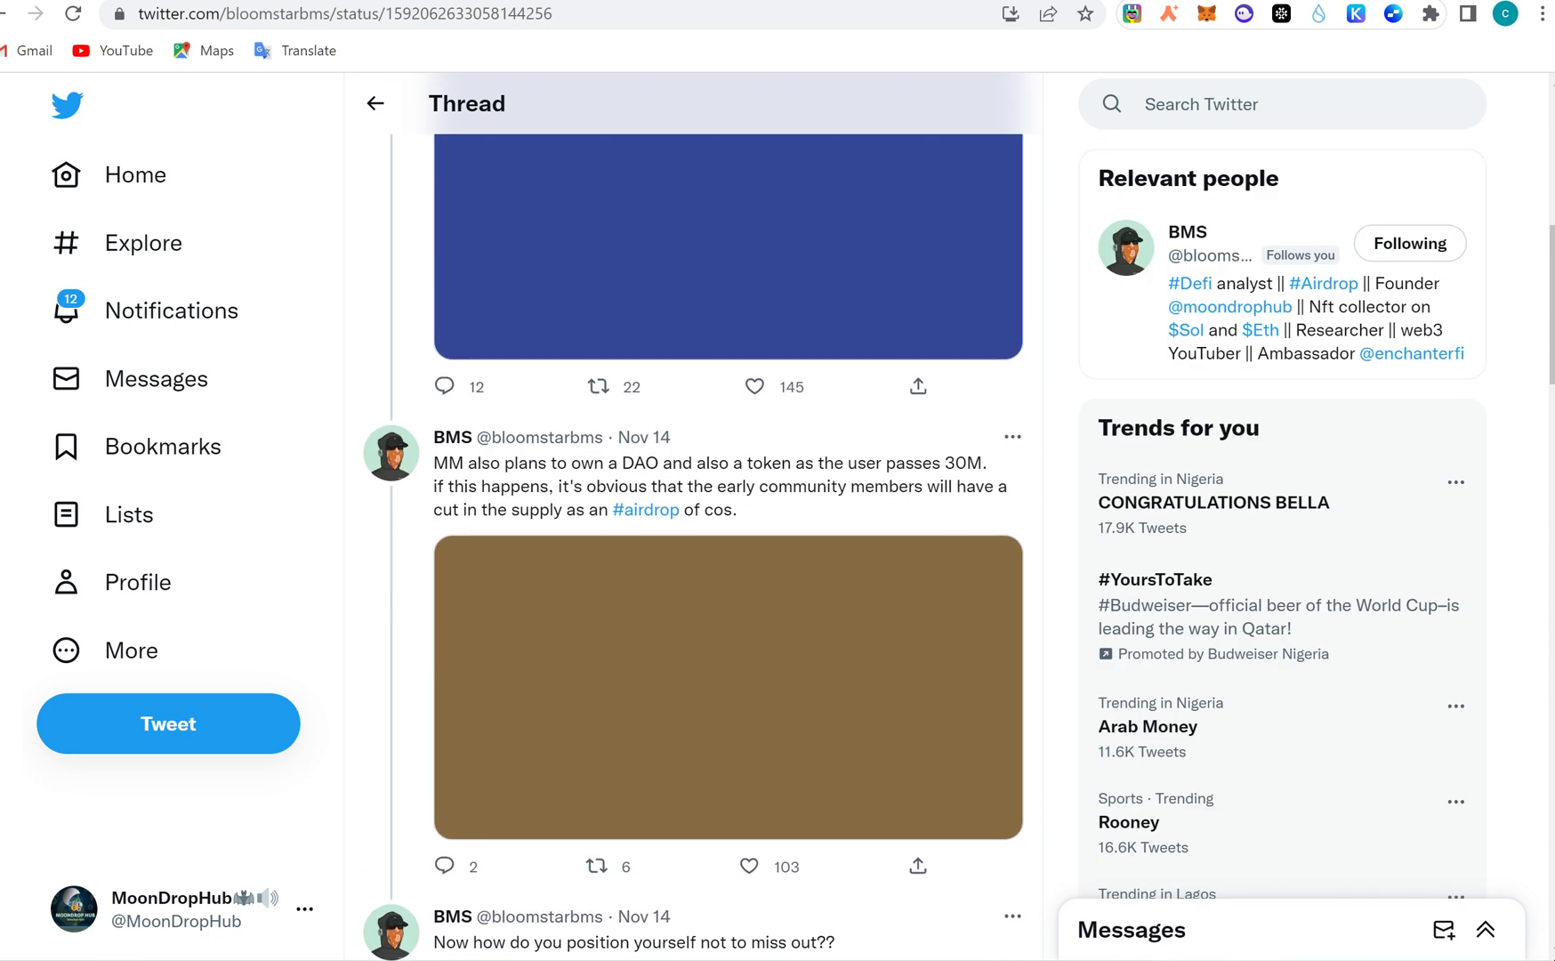
pyautogui.scroll(8, 694, 534)
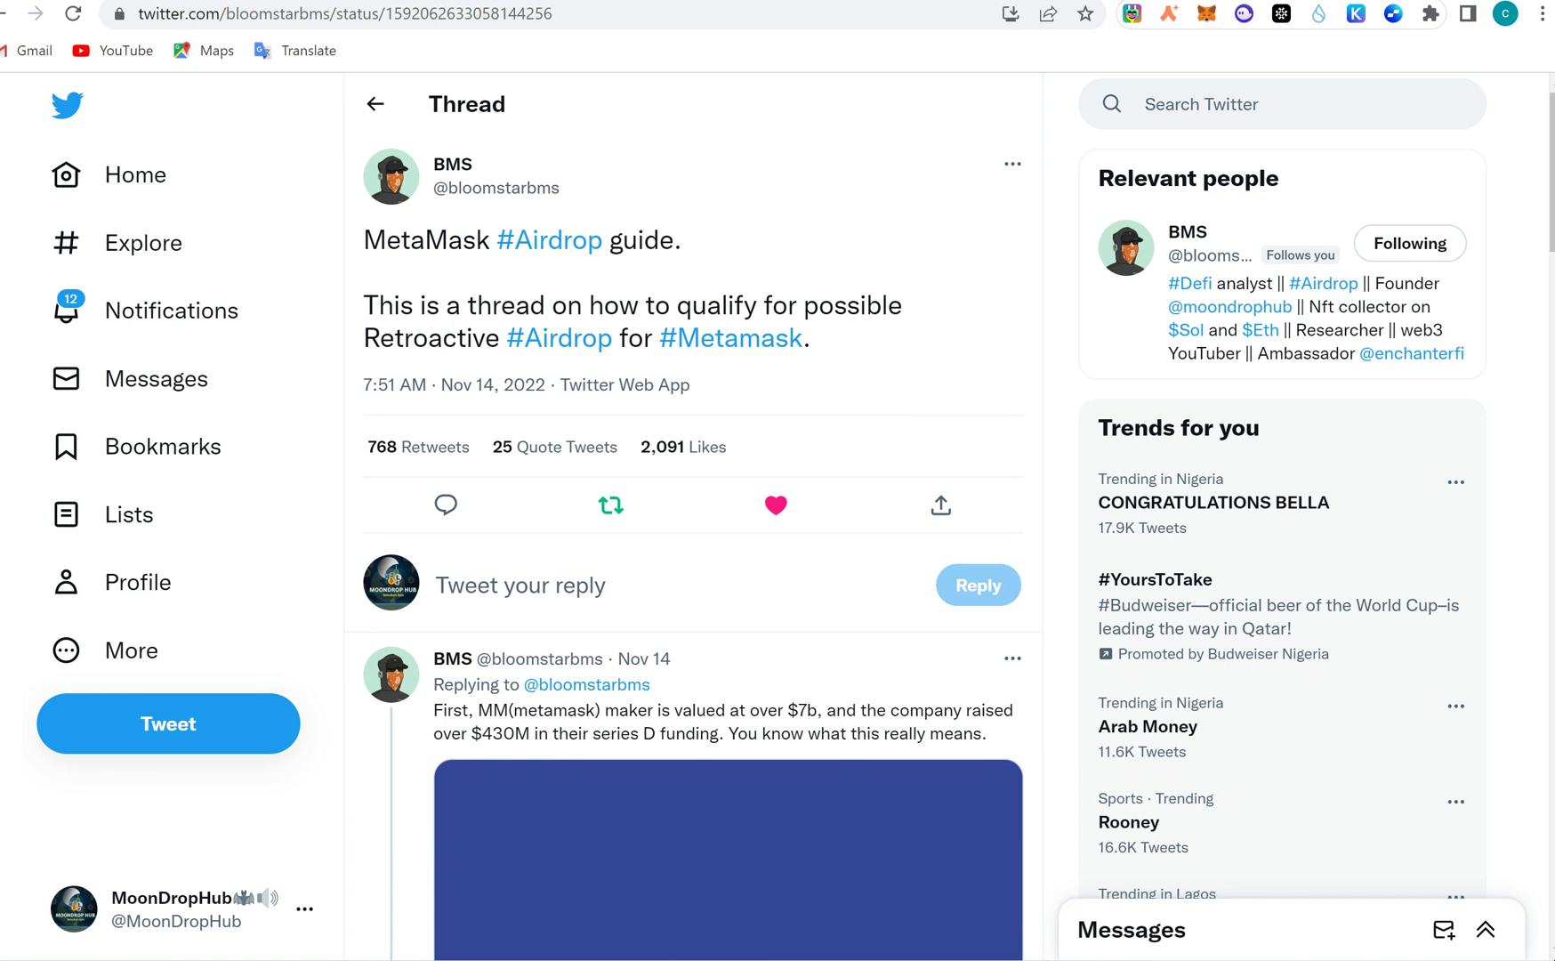
pyautogui.scroll(-15, 694, 534)
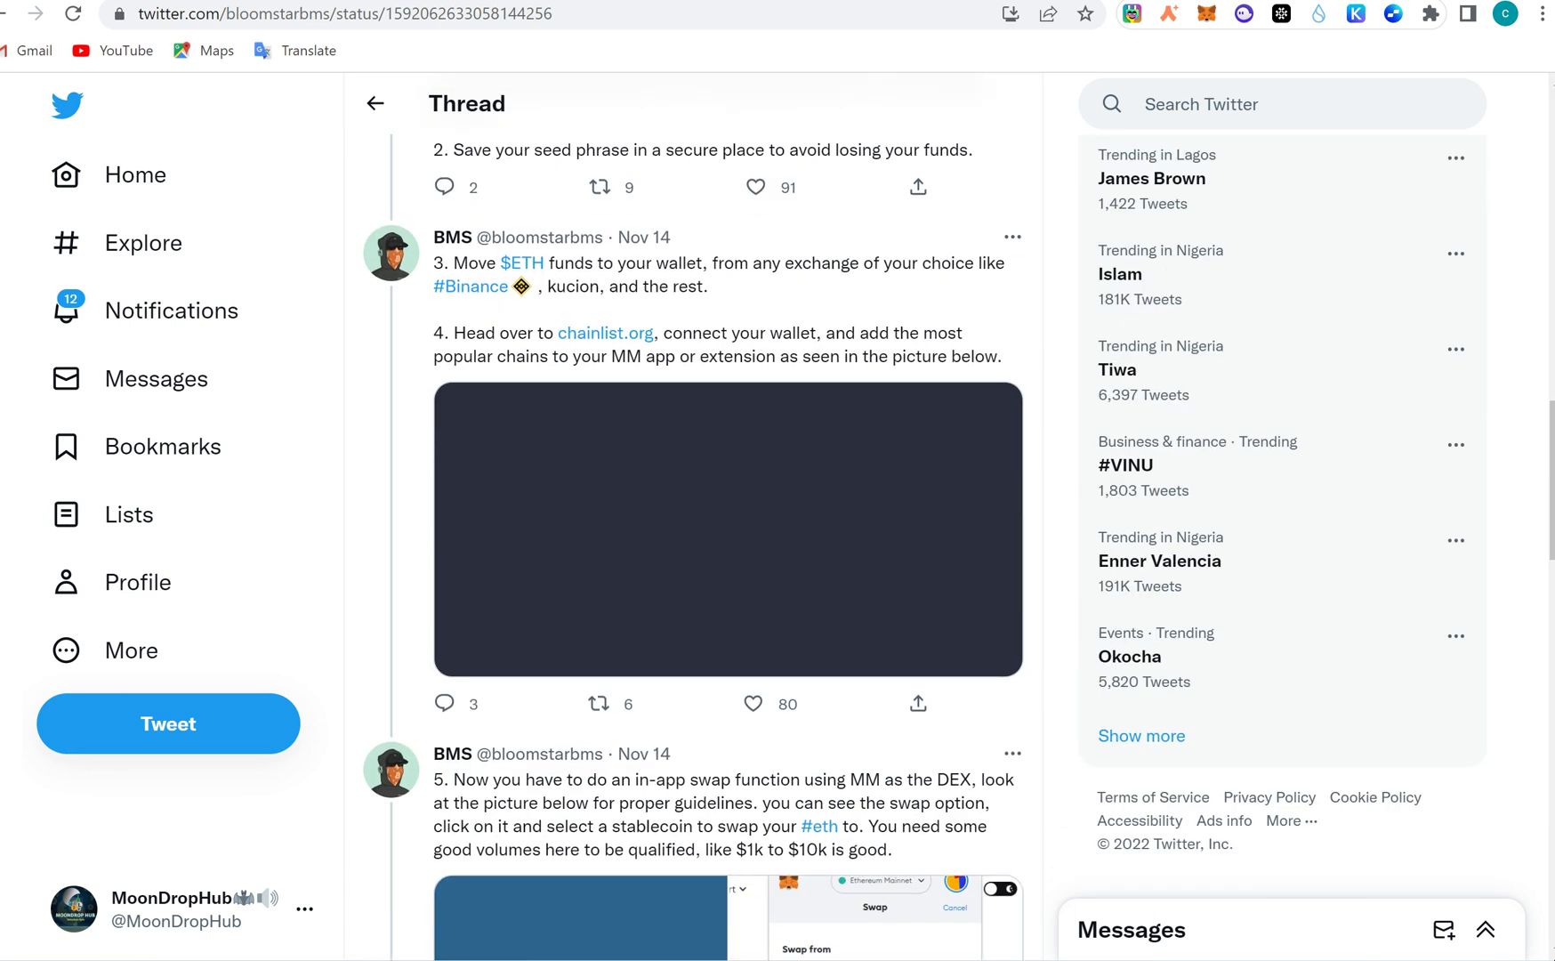
pyautogui.scroll(-5, 693, 533)
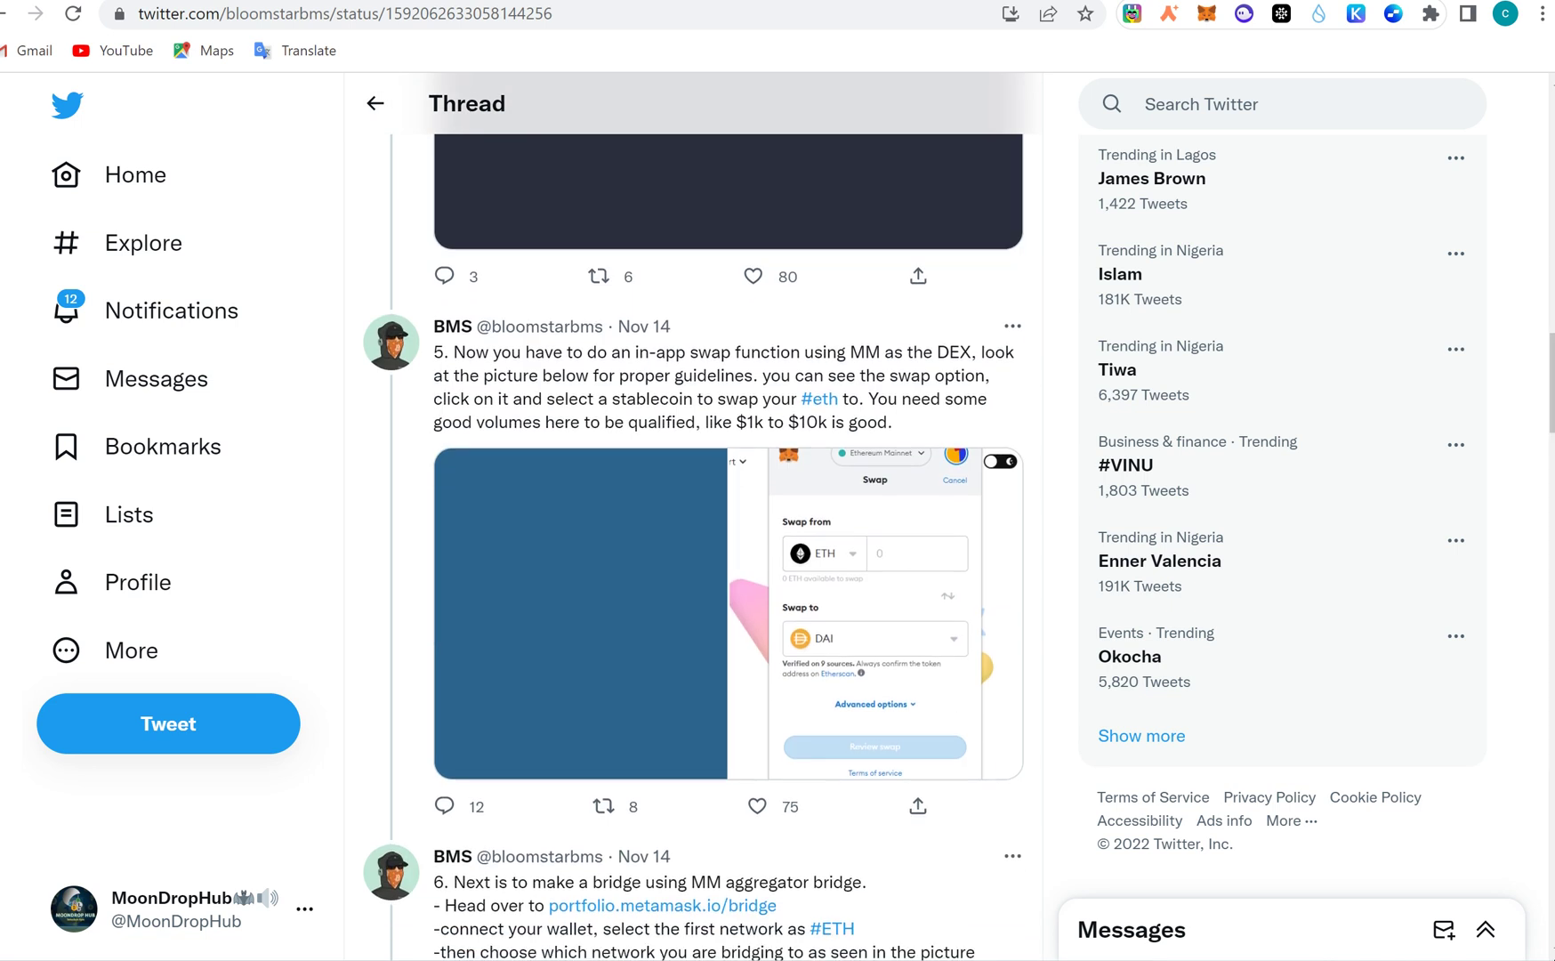
pyautogui.scroll(-6, 694, 533)
pyautogui.scroll(2, 694, 534)
pyautogui.scroll(9, 727, 533)
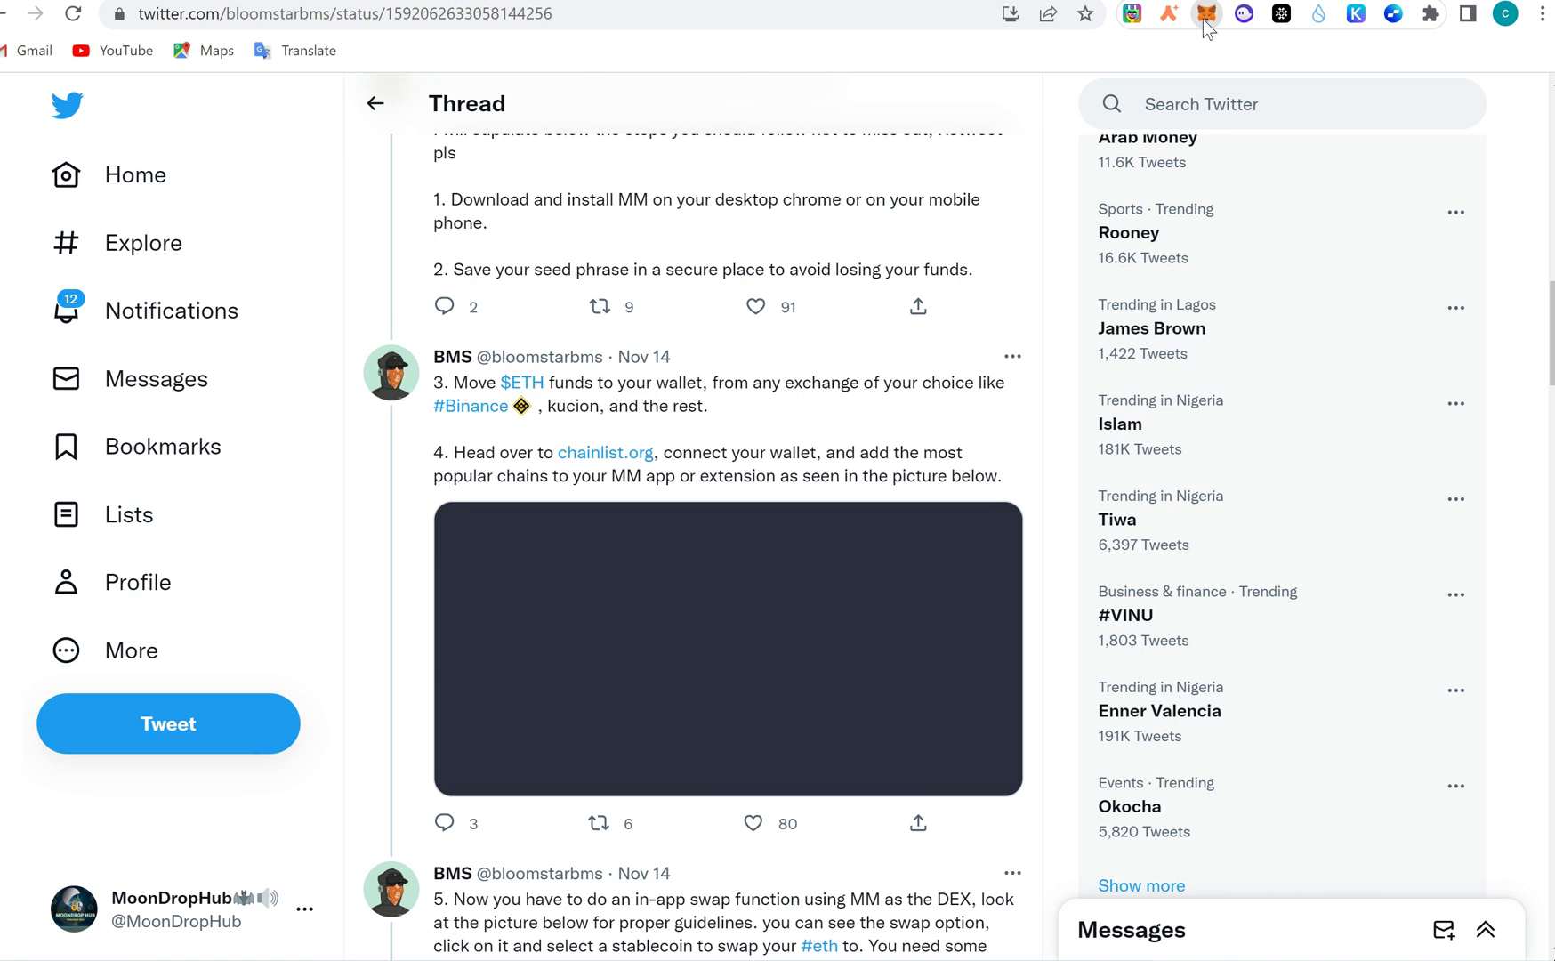
# Open MetaMask's Swap screen with ETH as the source and enable smart transactions.
pyautogui.click(1207, 15)
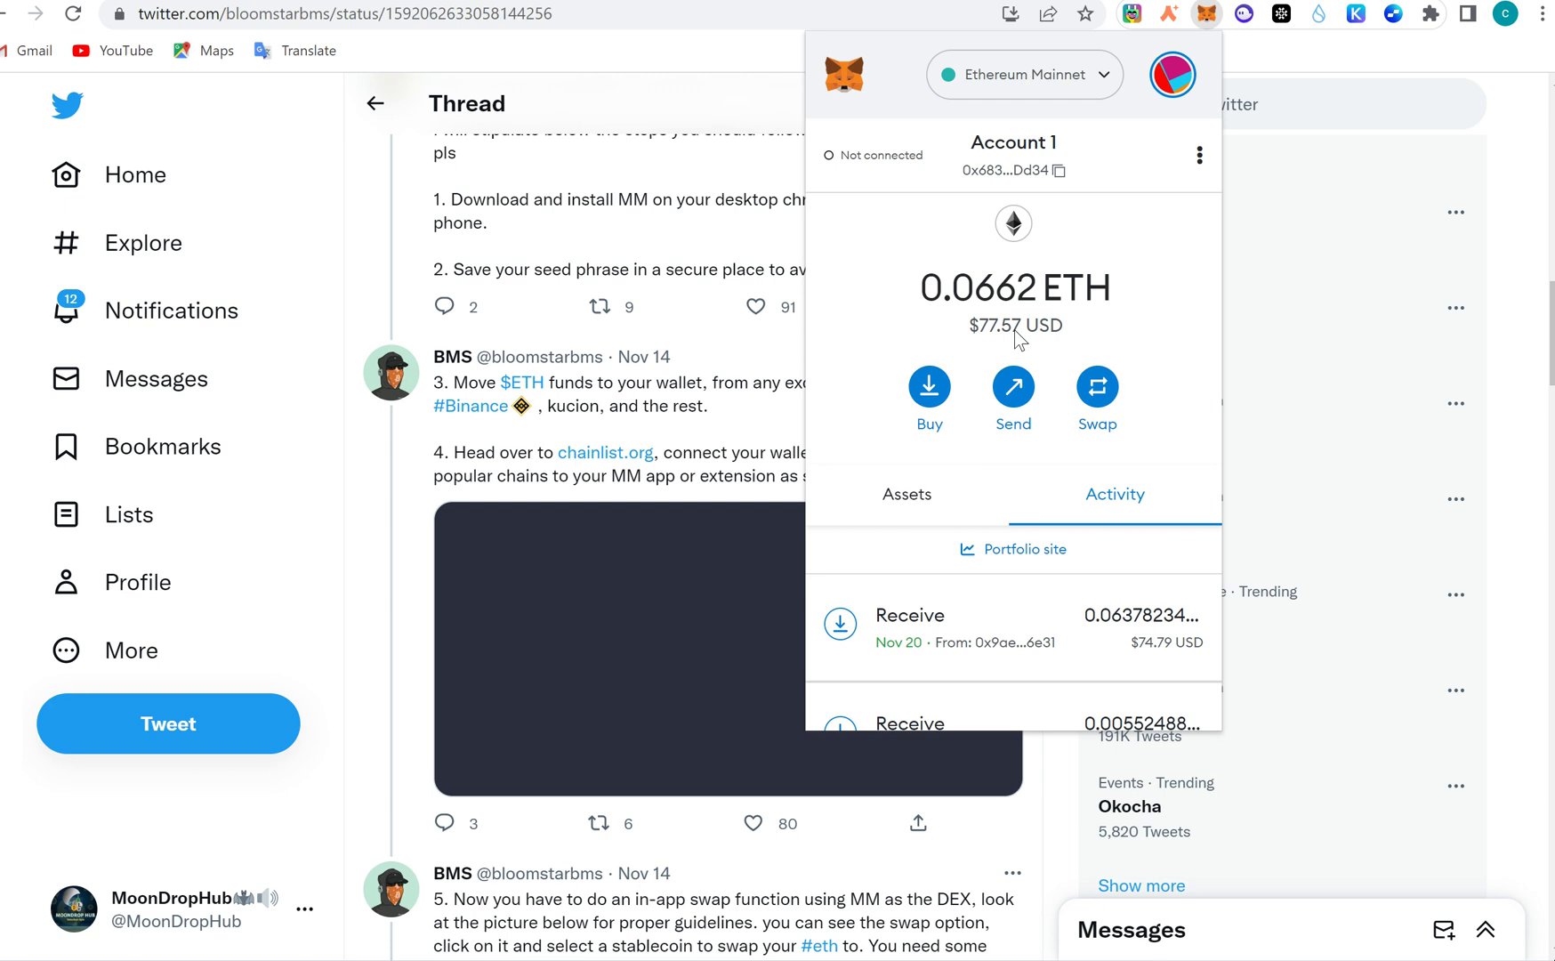
pyautogui.click(1096, 388)
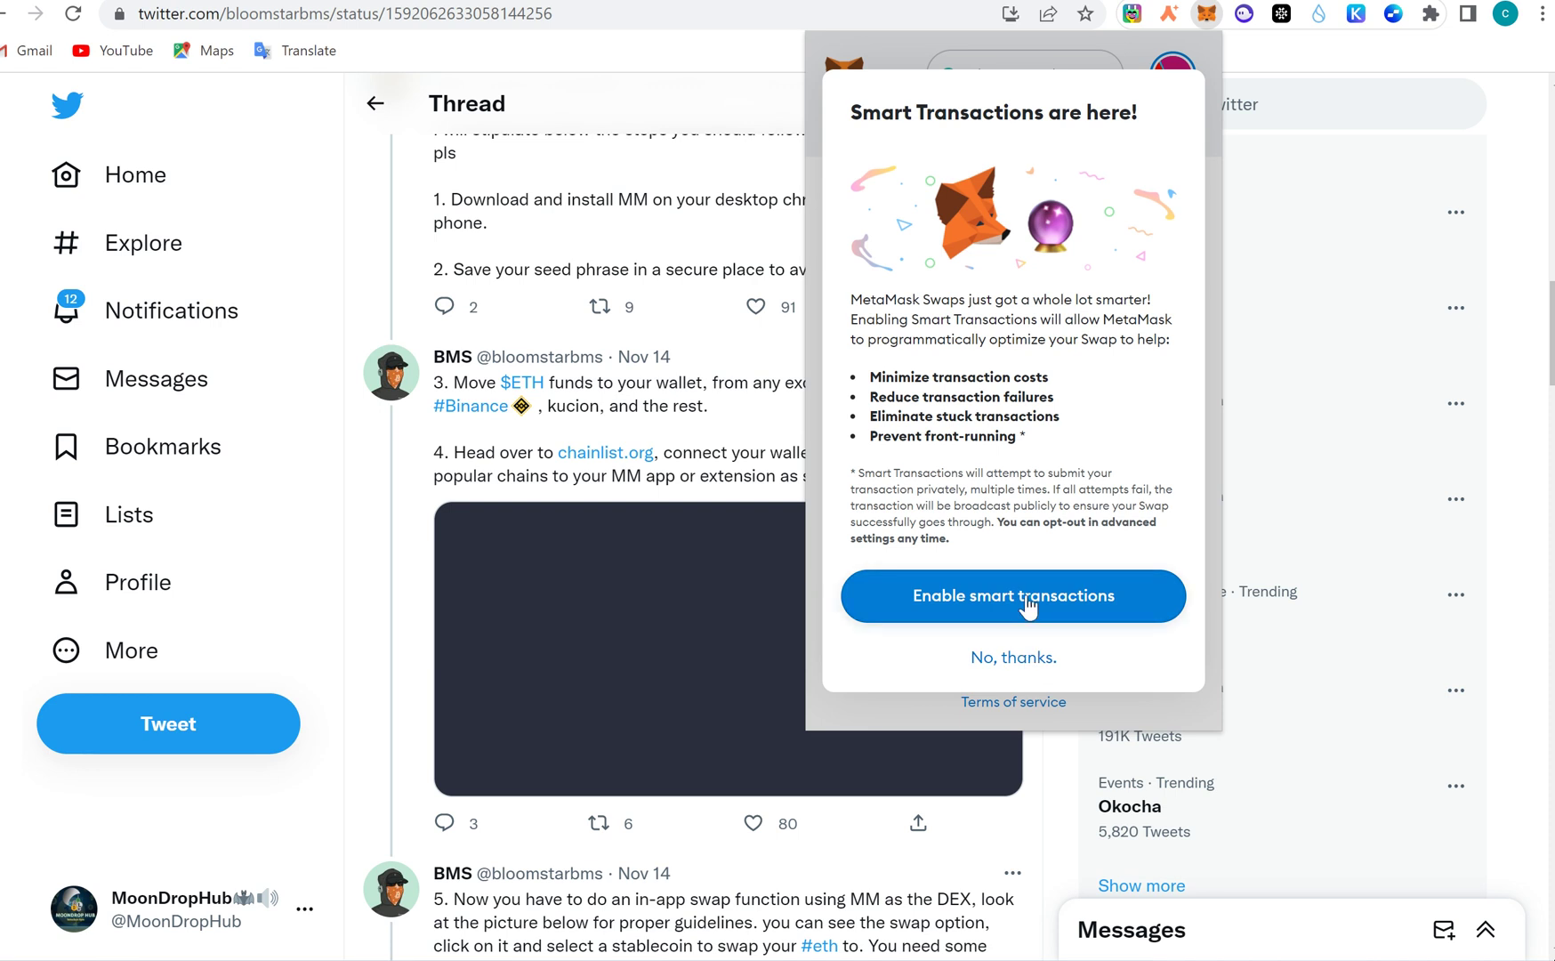
pyautogui.click(1027, 605)
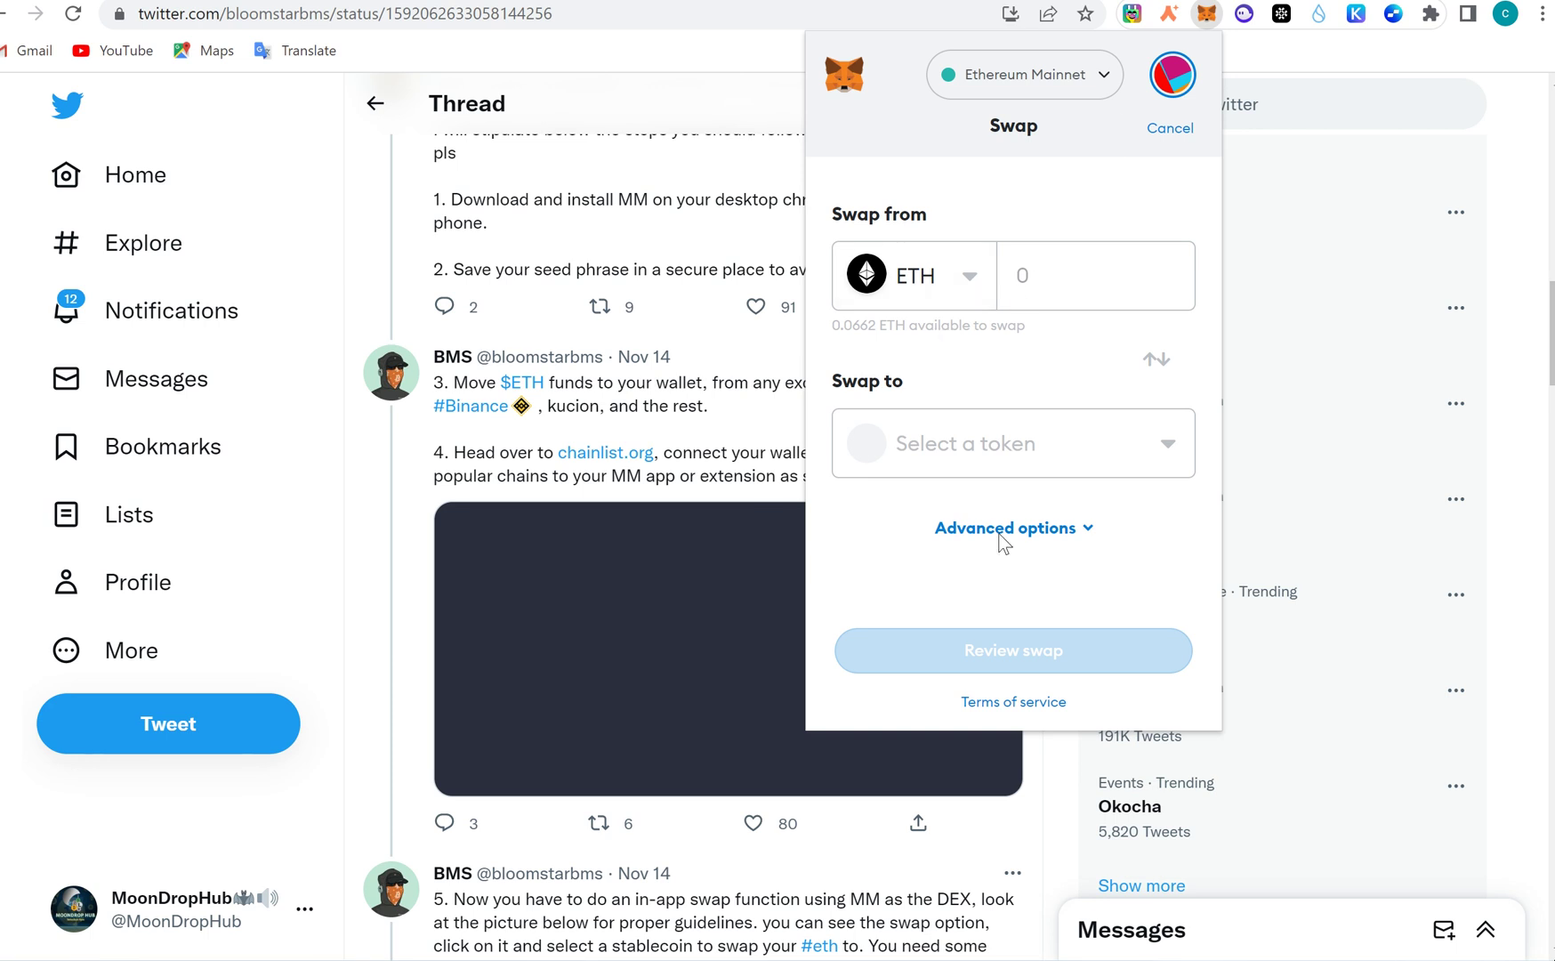
# Choose USDT as the token to receive, after briefly trying DAI and USDC.
pyautogui.click(1118, 477)
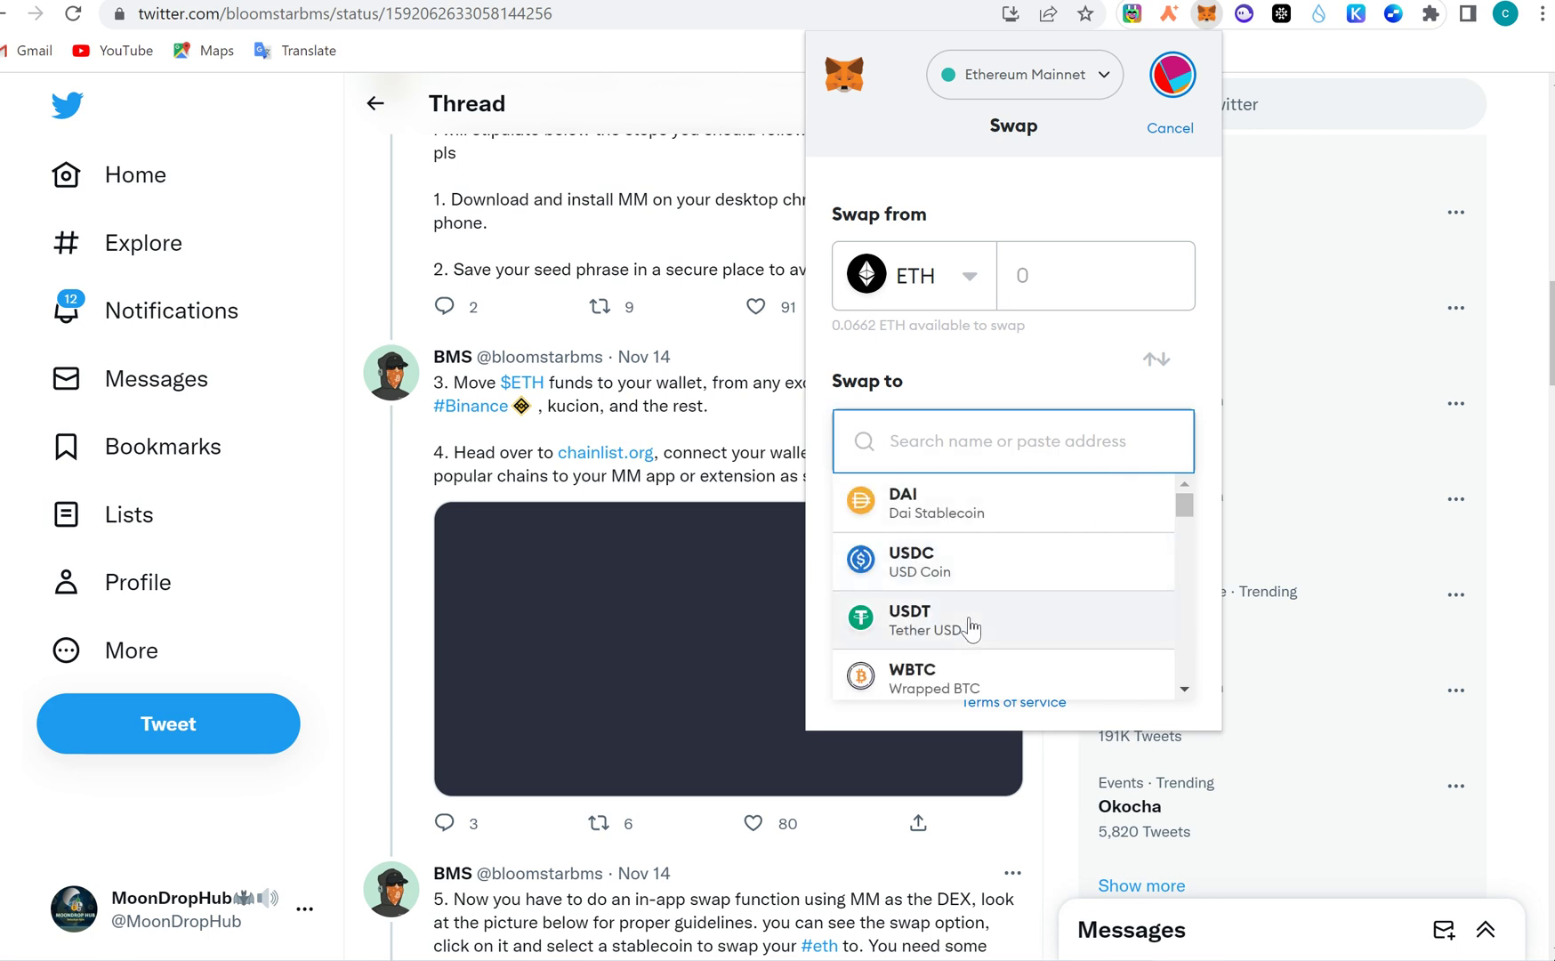
pyautogui.click(989, 511)
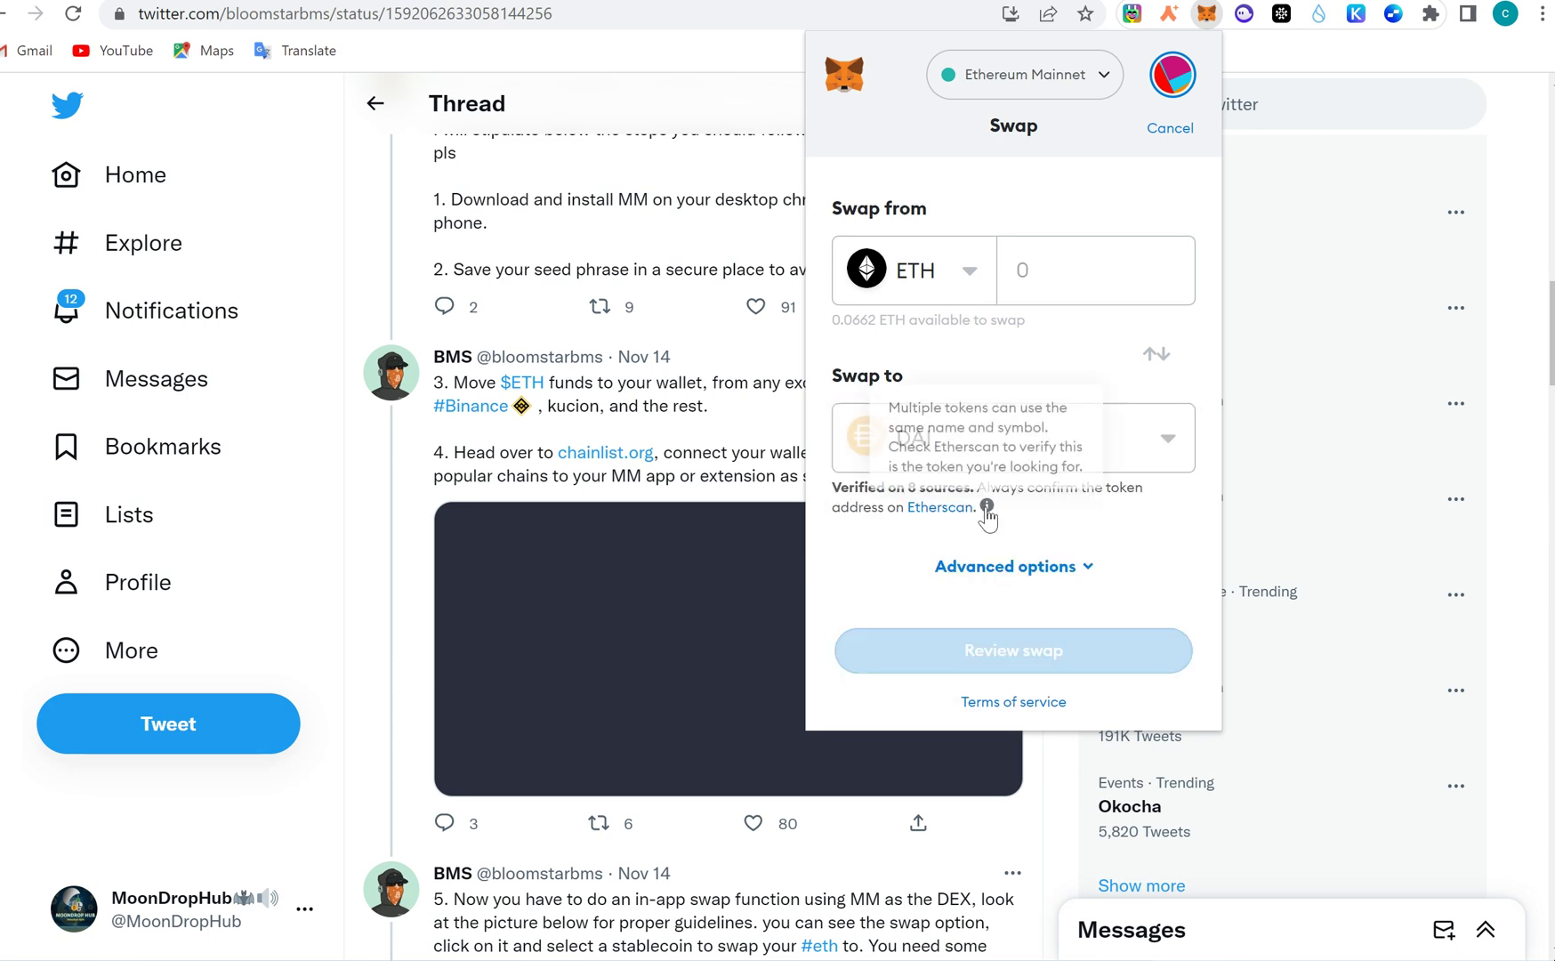
pyautogui.click(1126, 438)
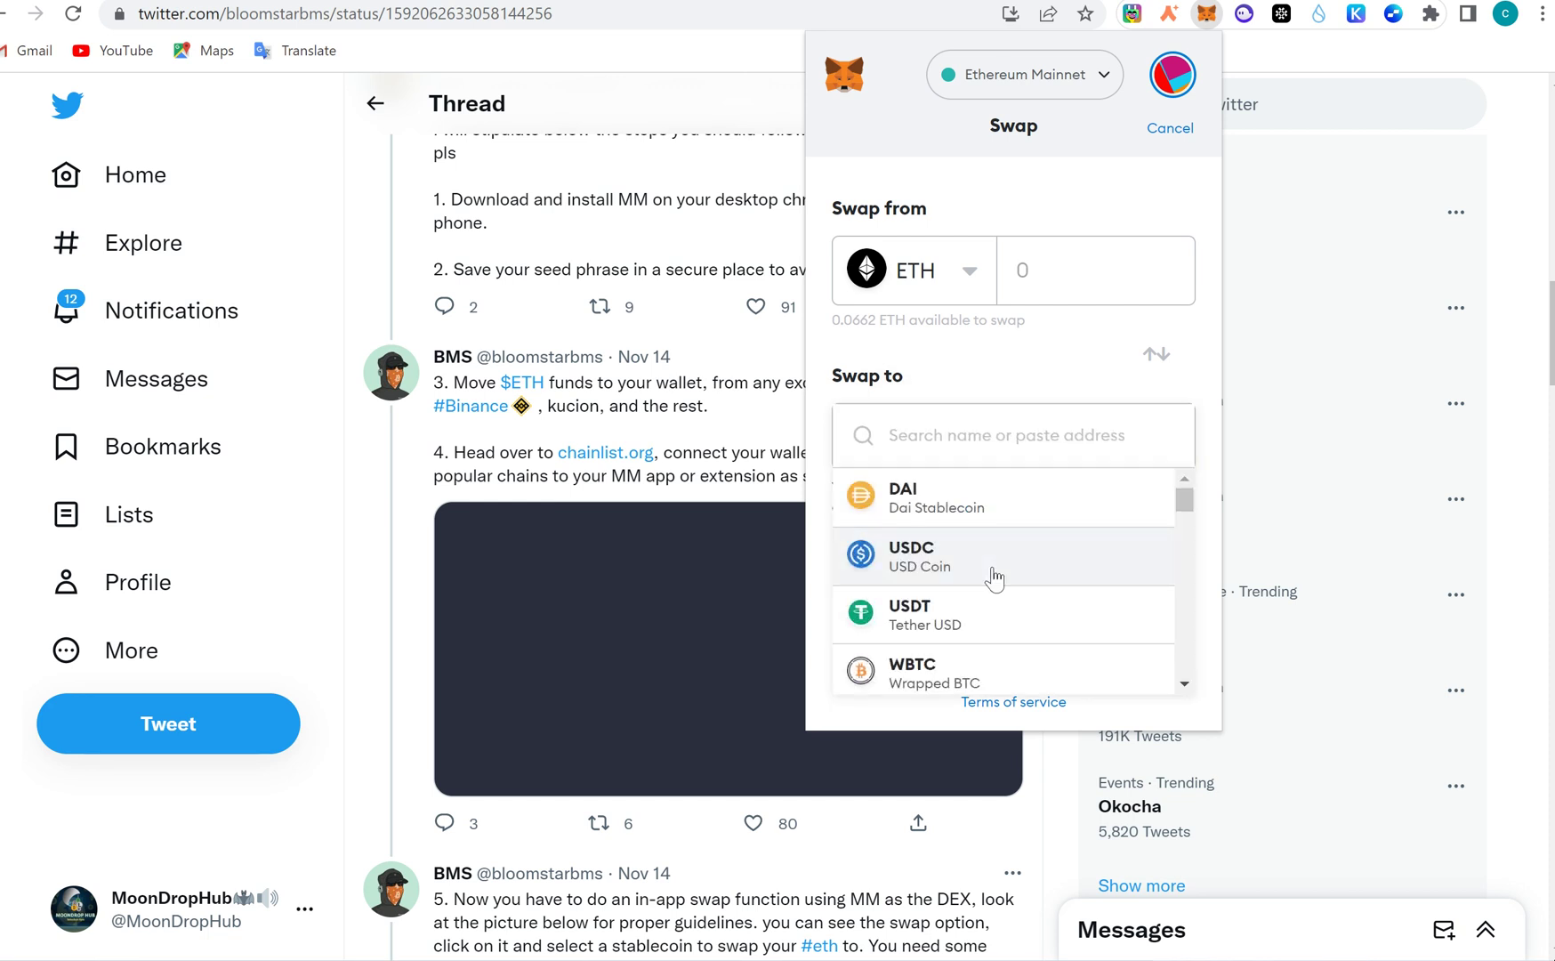
pyautogui.click(992, 576)
pyautogui.click(1147, 451)
pyautogui.click(1054, 626)
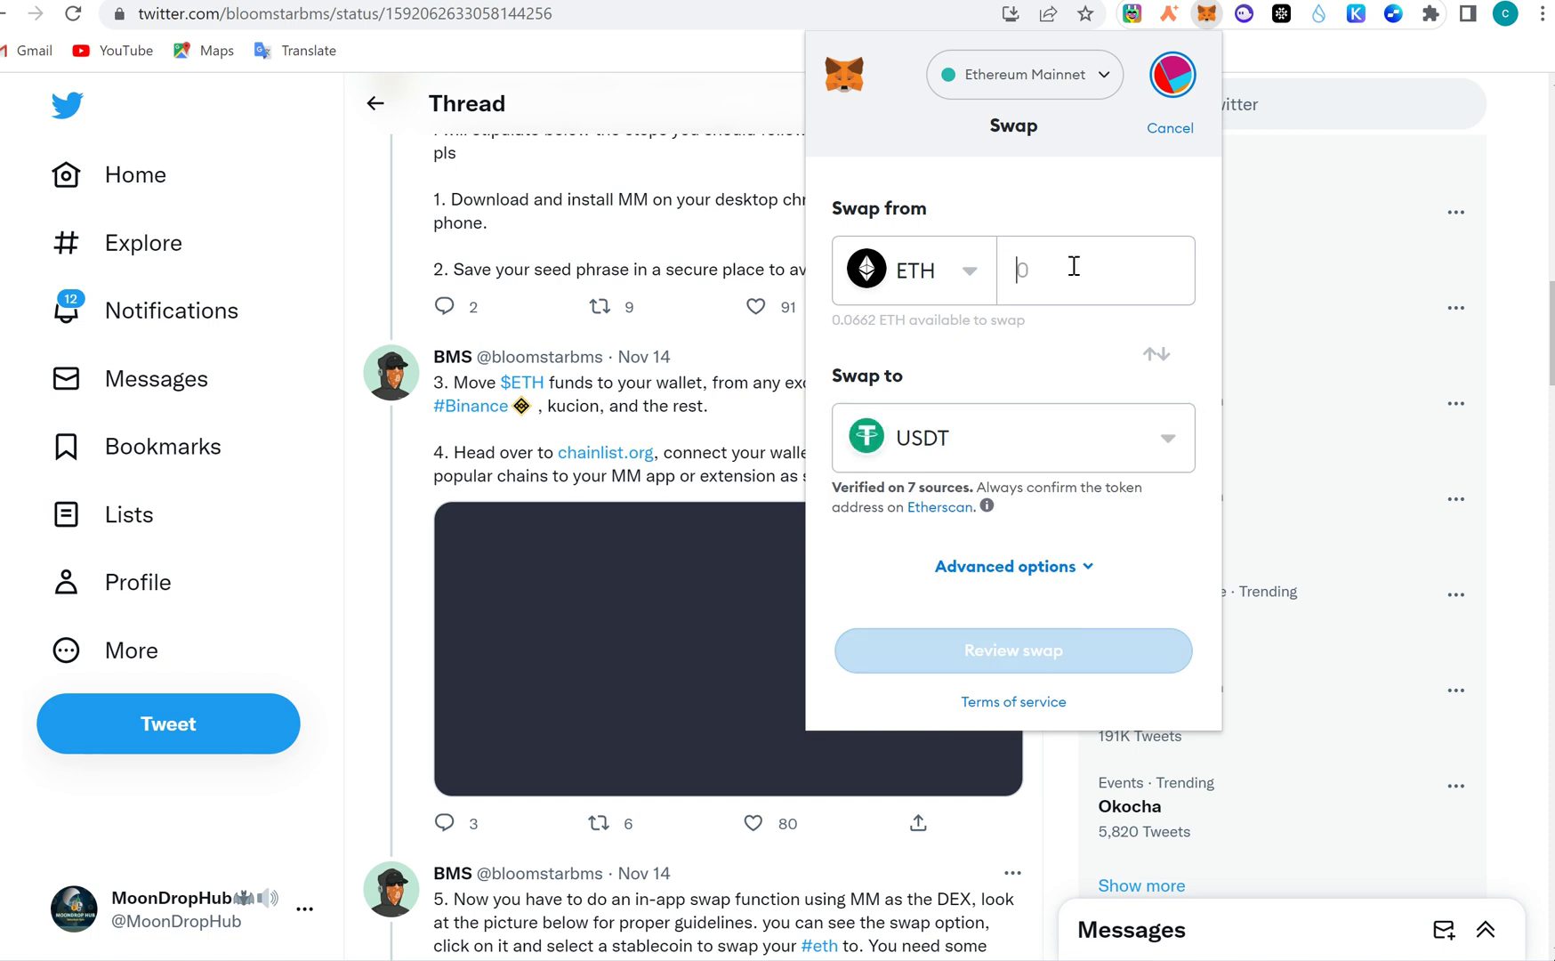
# Enter 0.045 ETH as the swap amount and fetch the quote of 52.37826 USDT.
pyautogui.click(1010, 279)
pyautogui.write('0.00')
pyautogui.press('BackSpace')
pyautogui.write('1')
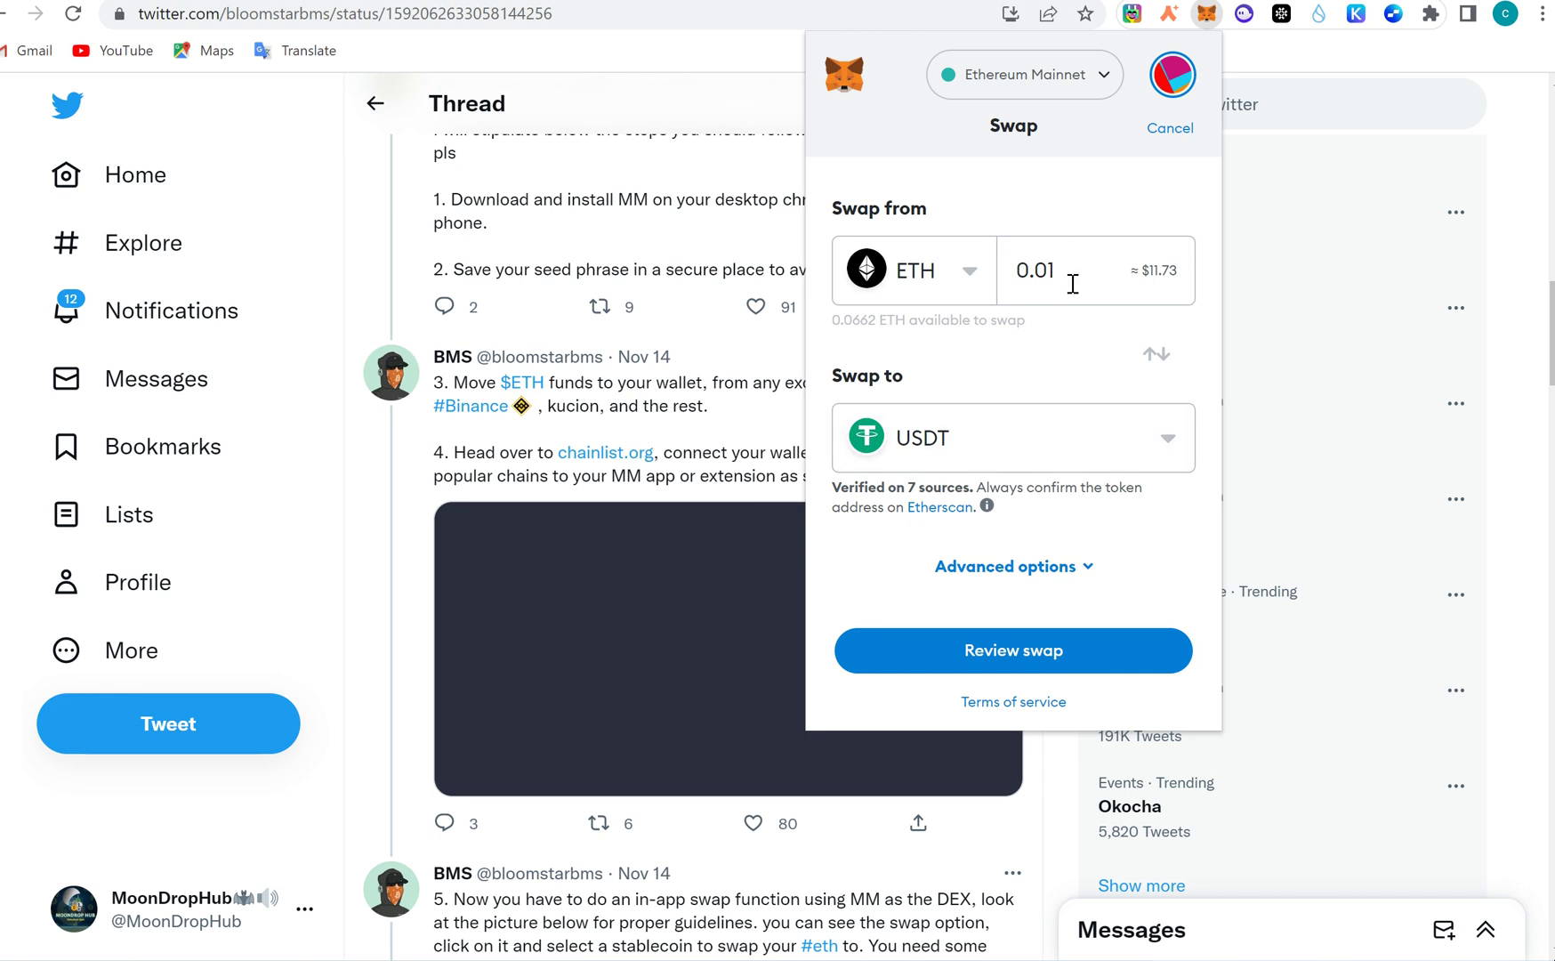
pyautogui.press('BackSpace')
pyautogui.write('5')
pyautogui.press('BackSpace')
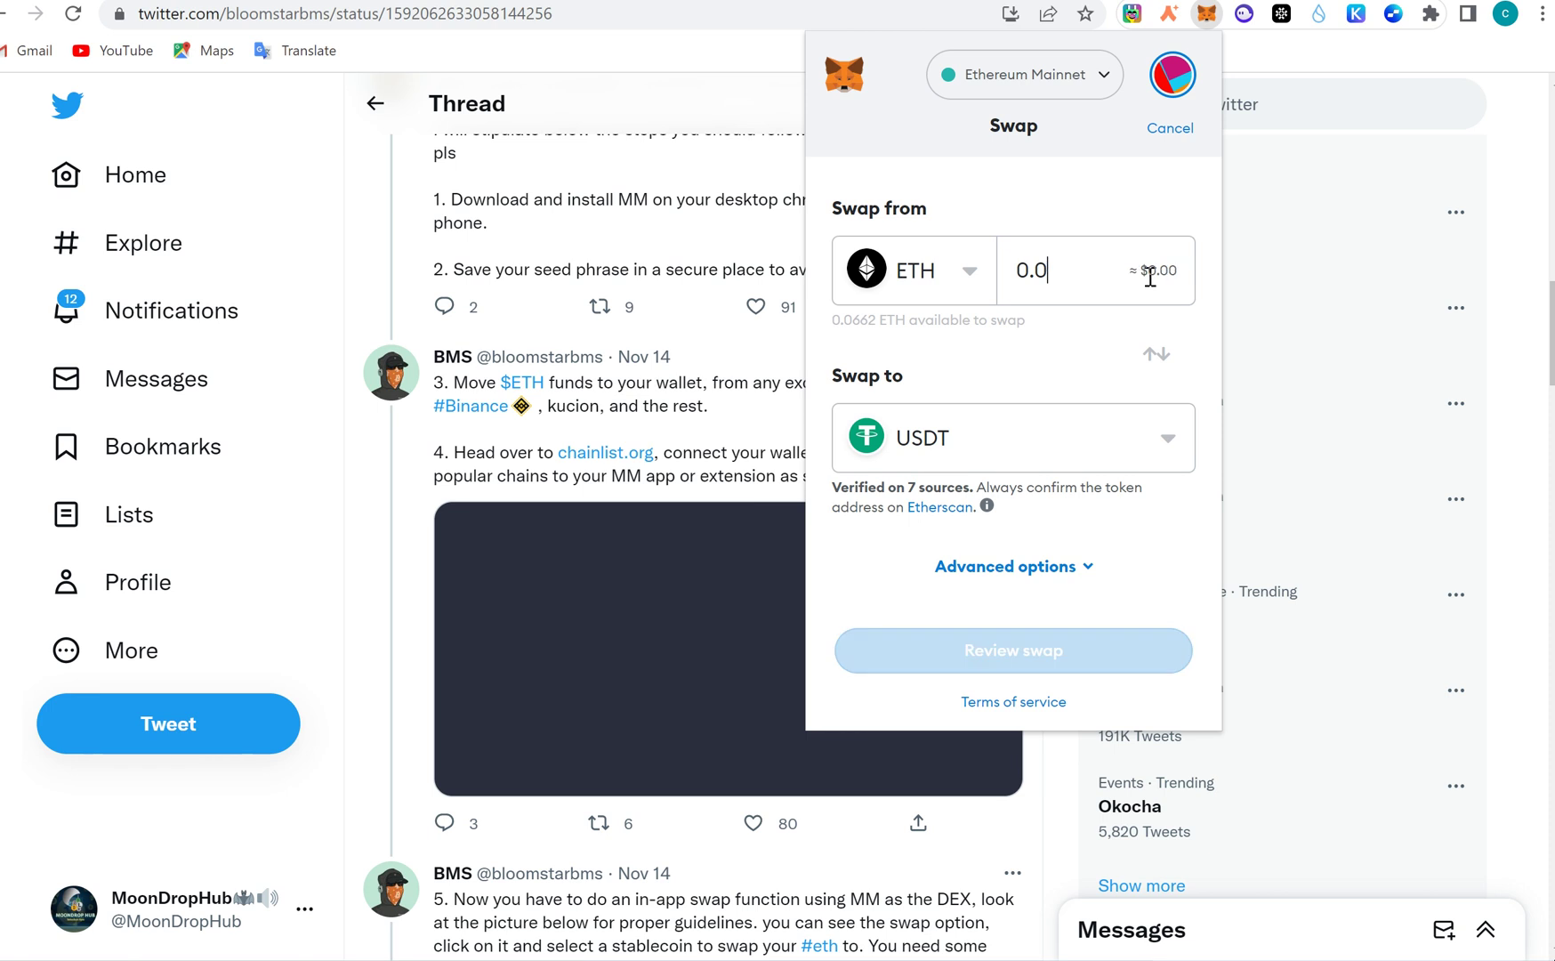
pyautogui.write('4')
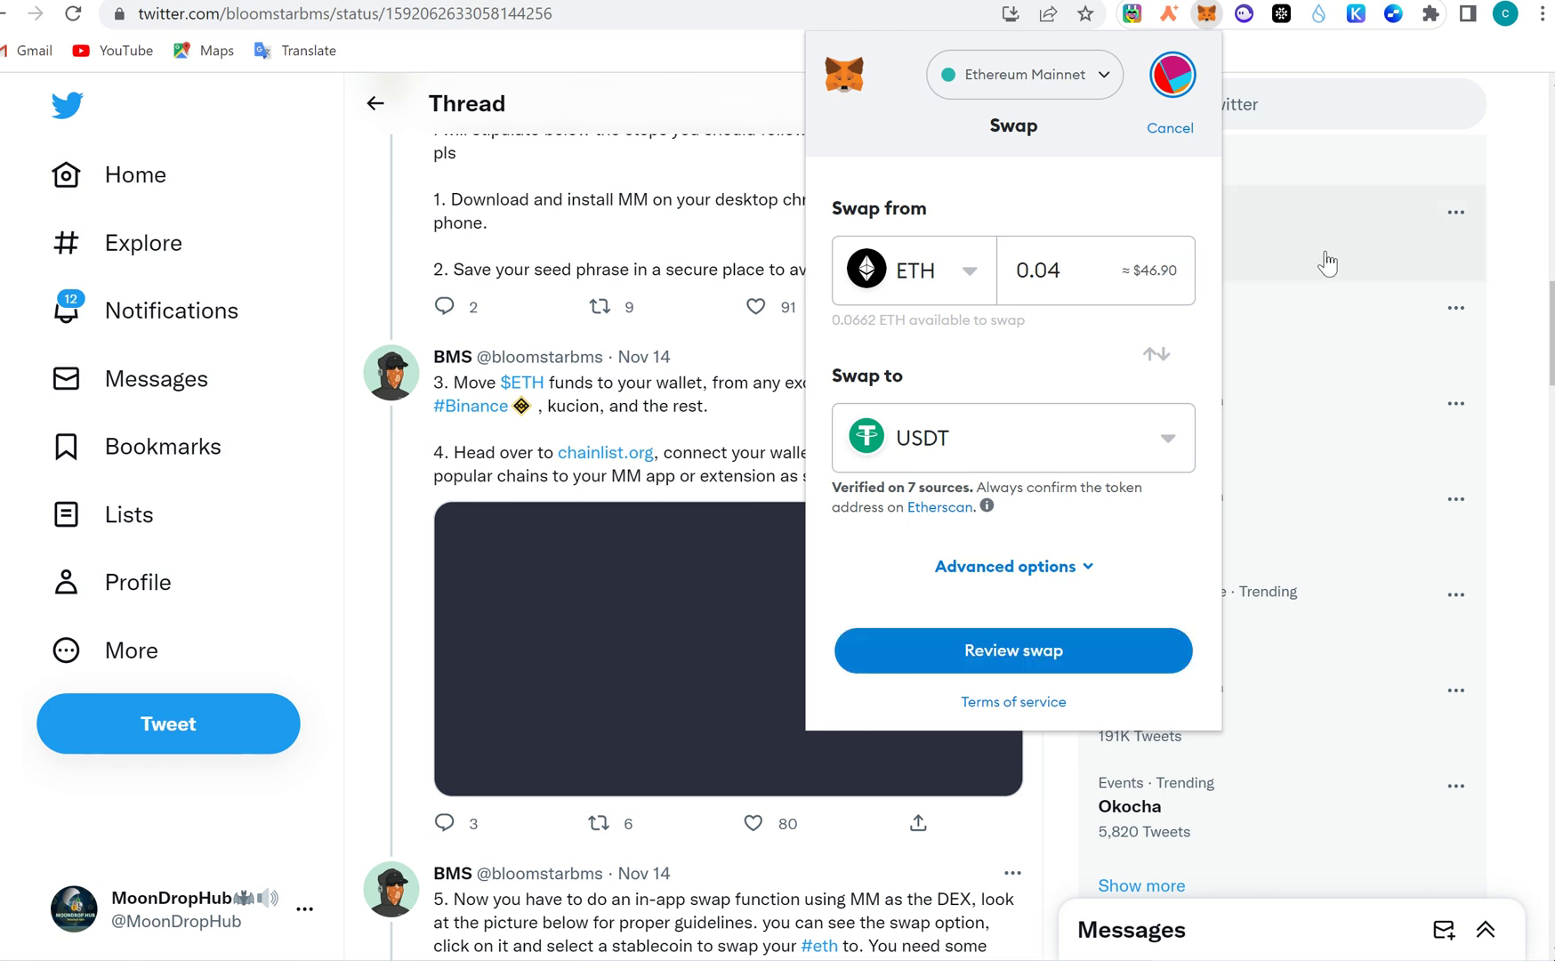
pyautogui.write('5')
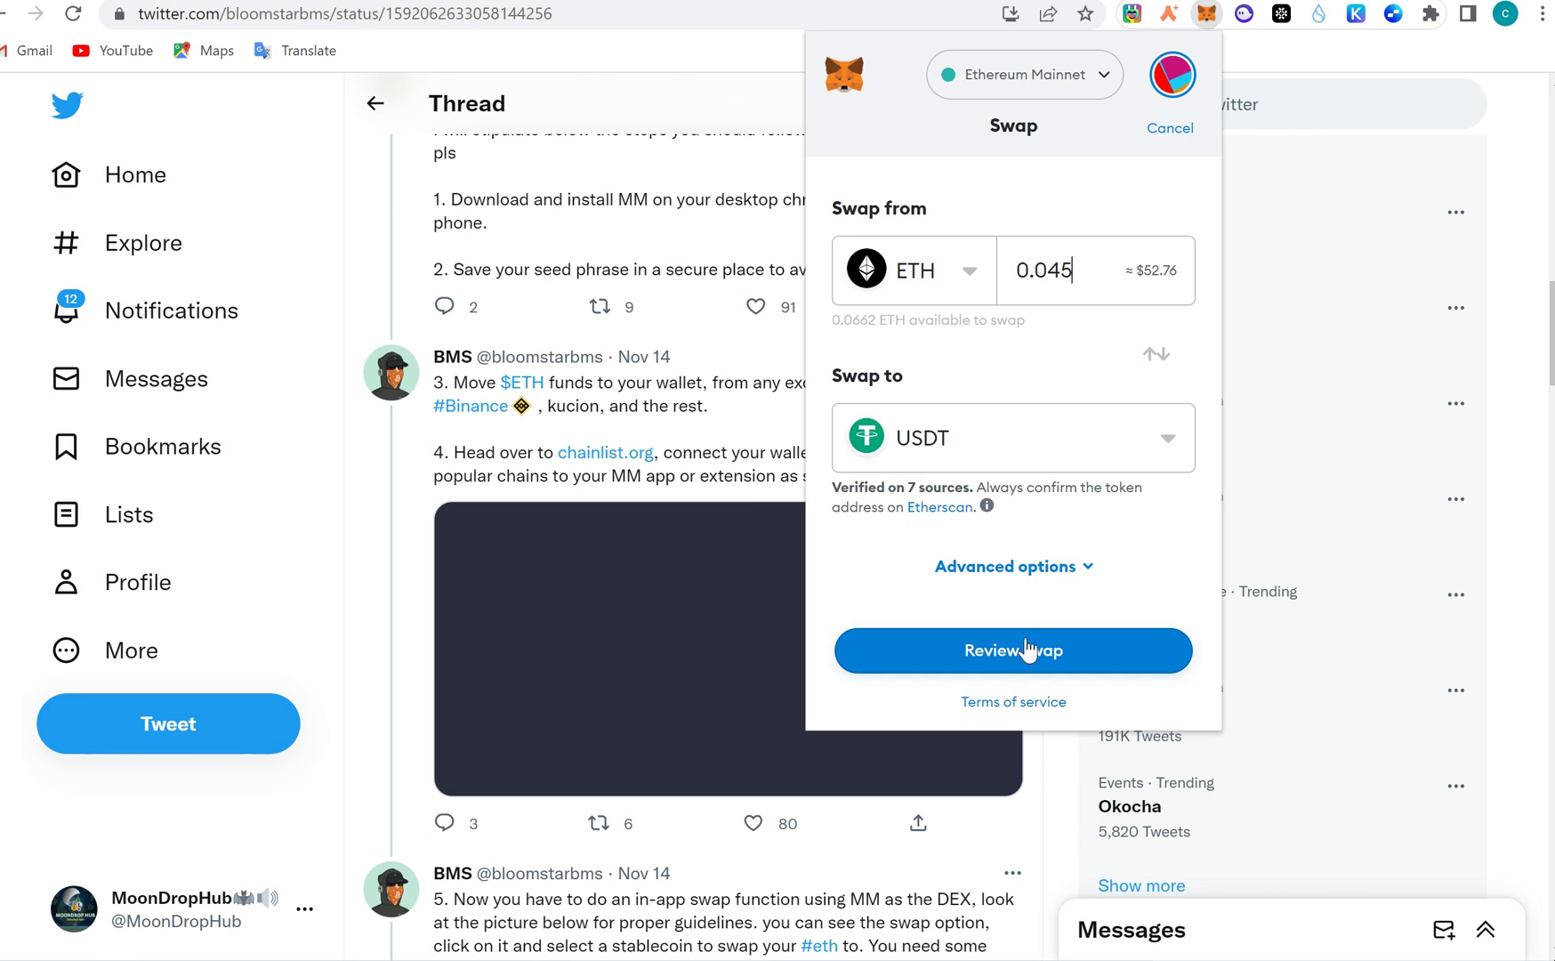
pyautogui.click(1083, 646)
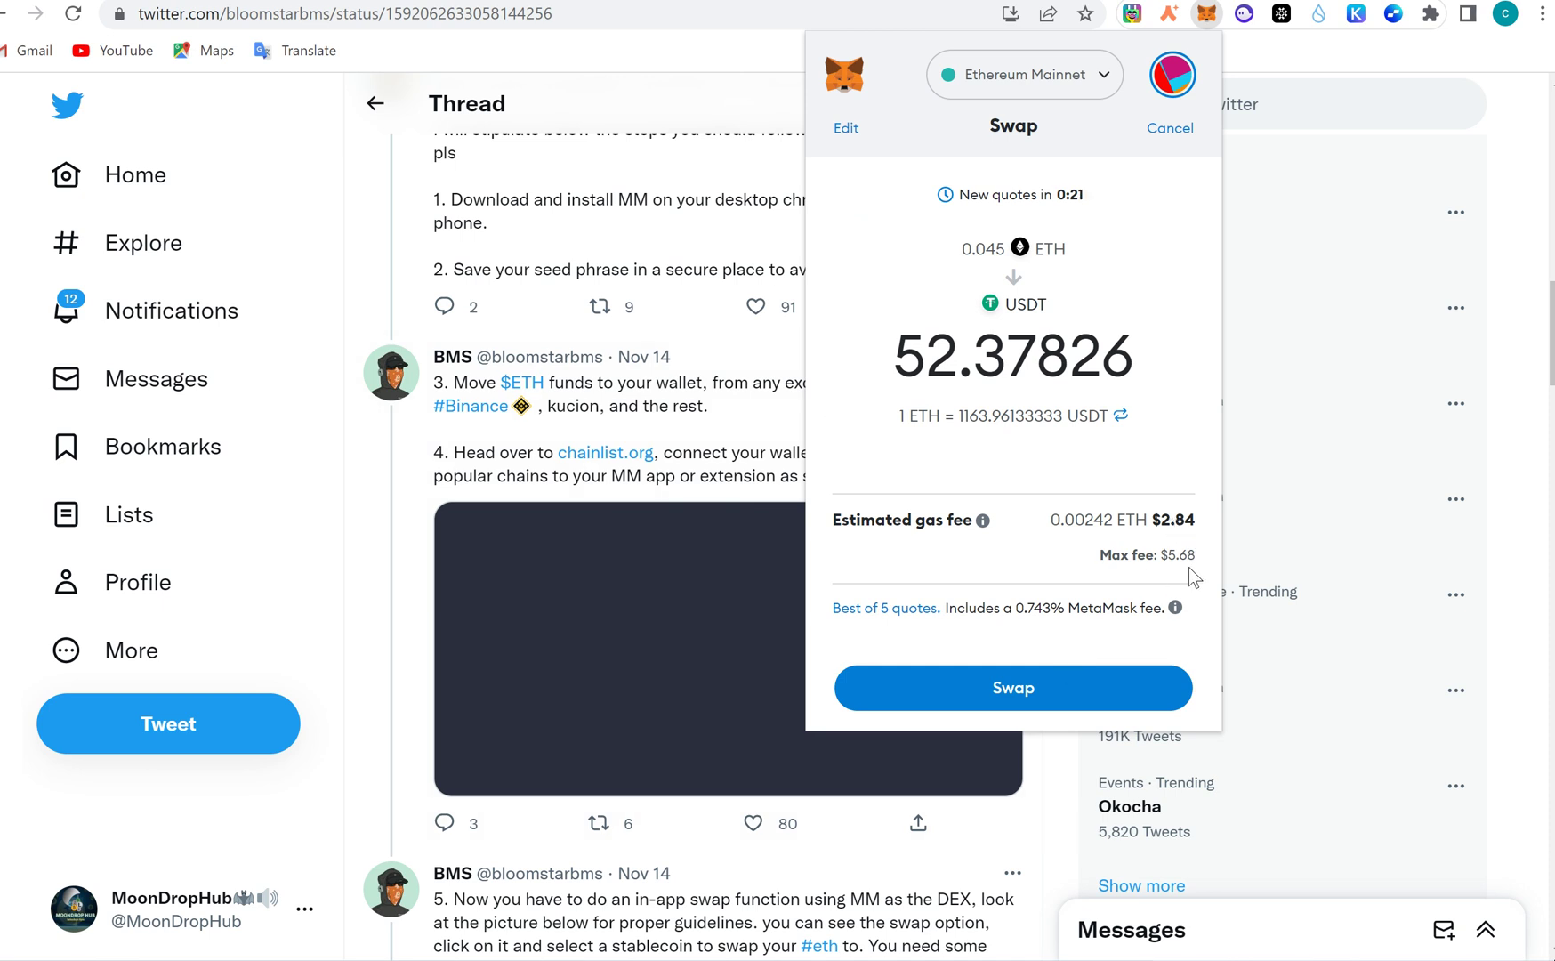
# Confirm the 0.045 ETH swap and receive 52.34384 USDT.
pyautogui.click(1037, 698)
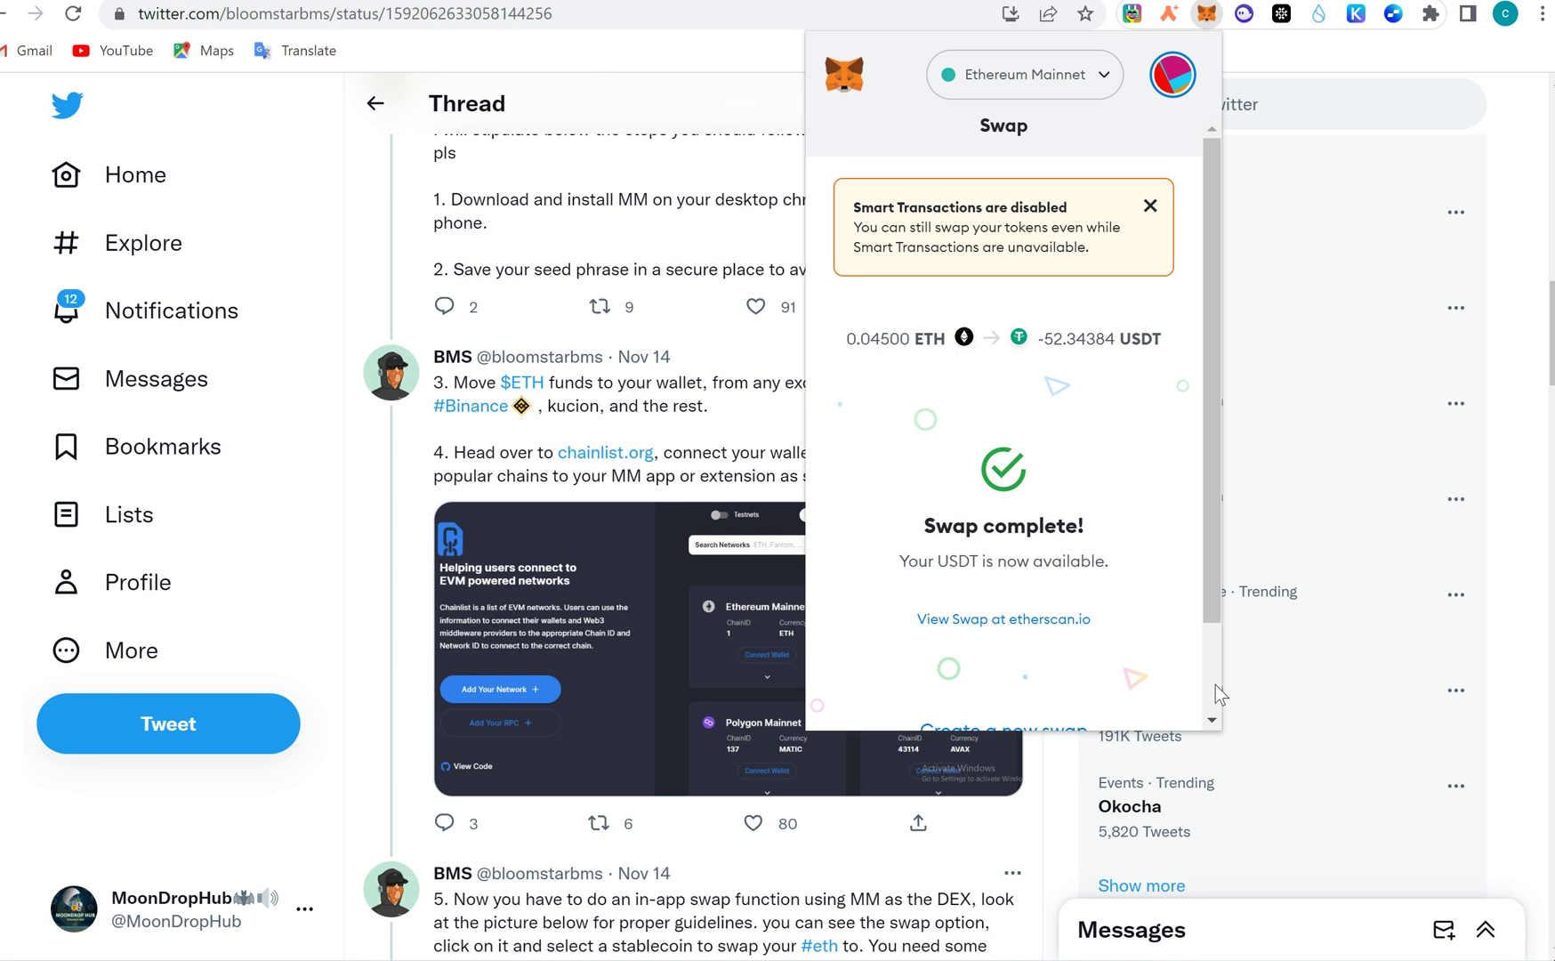
pyautogui.scroll(-2, 1215, 685)
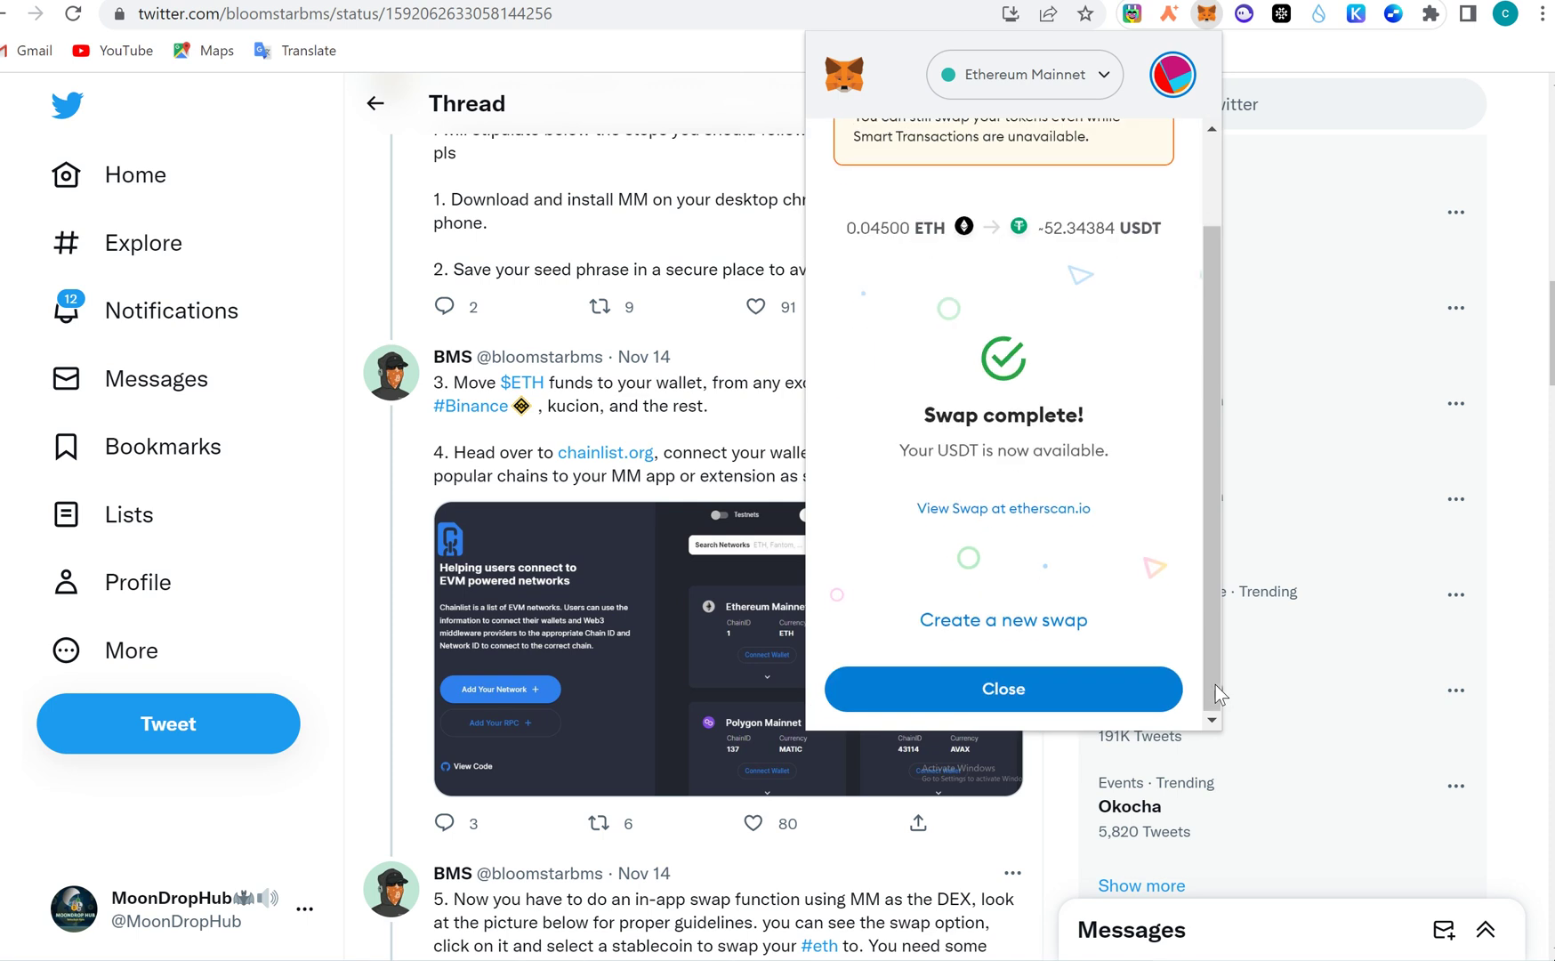
# Close the completion screen and check the Assets balances, with ETH now at 0.0188.
pyautogui.click(1023, 689)
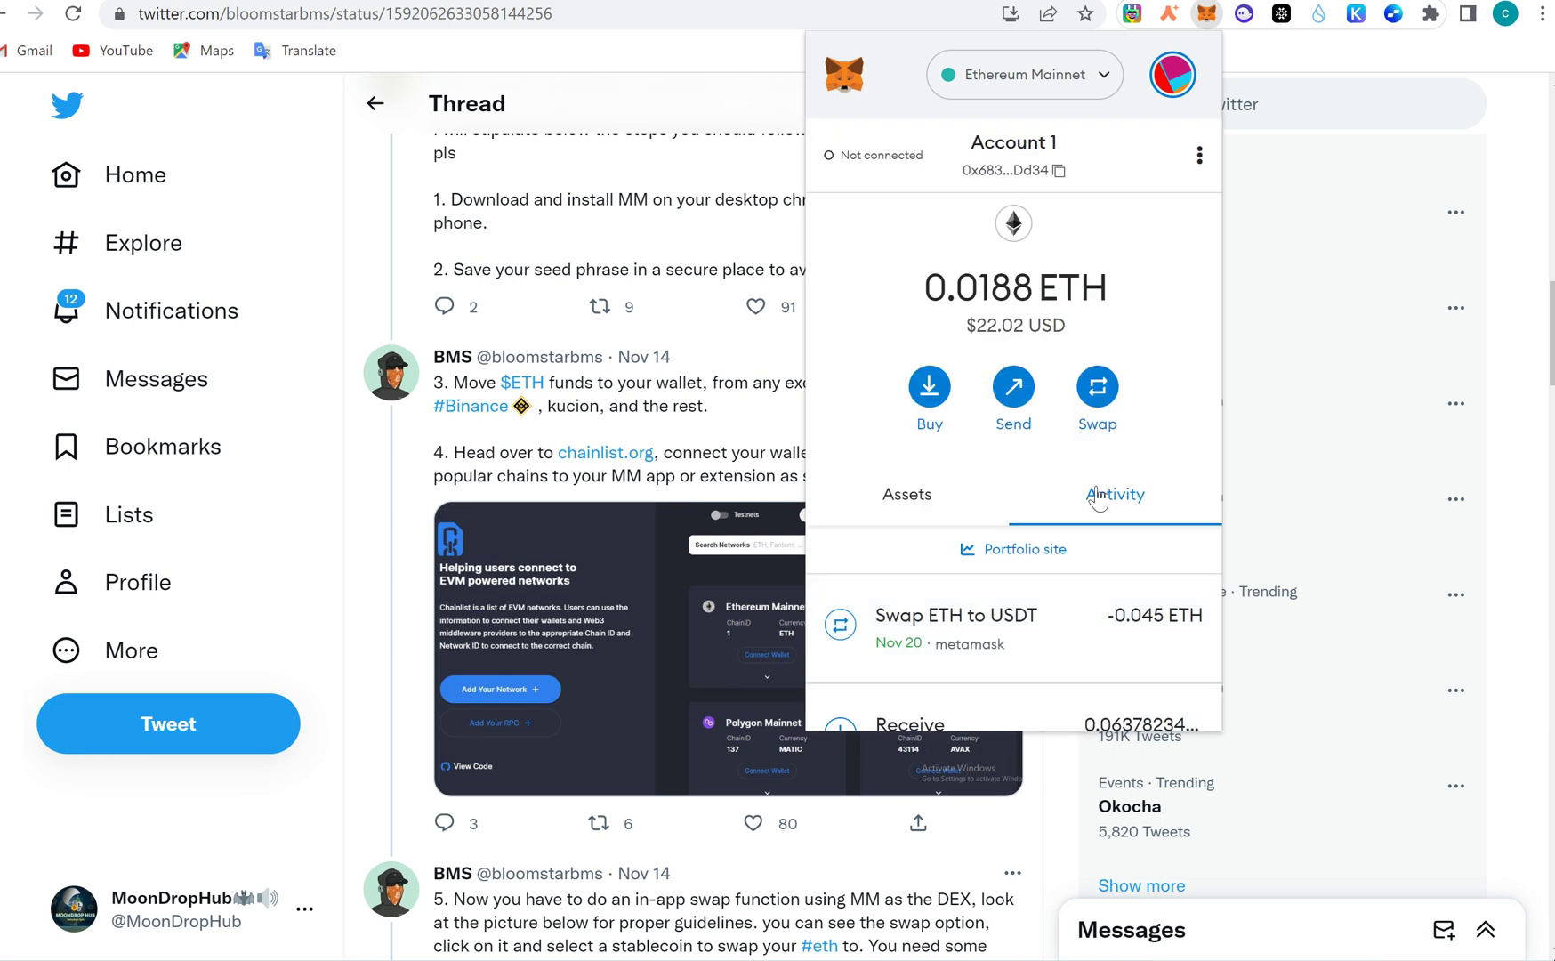
pyautogui.click(926, 510)
pyautogui.scroll(-3, 929, 499)
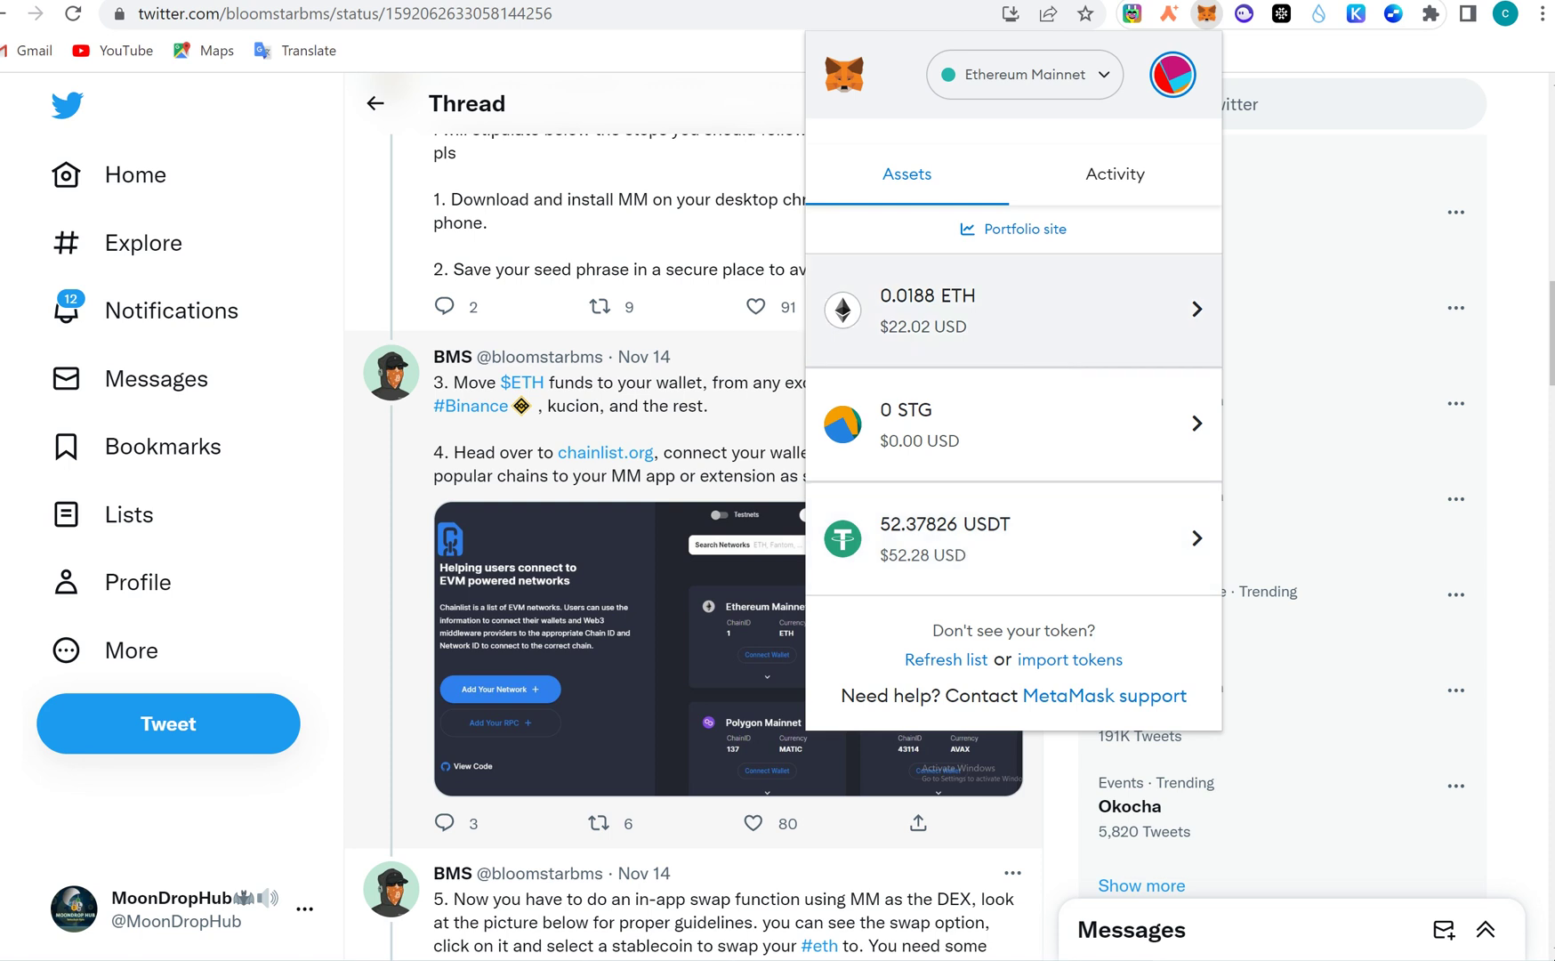
pyautogui.scroll(3, 1042, 359)
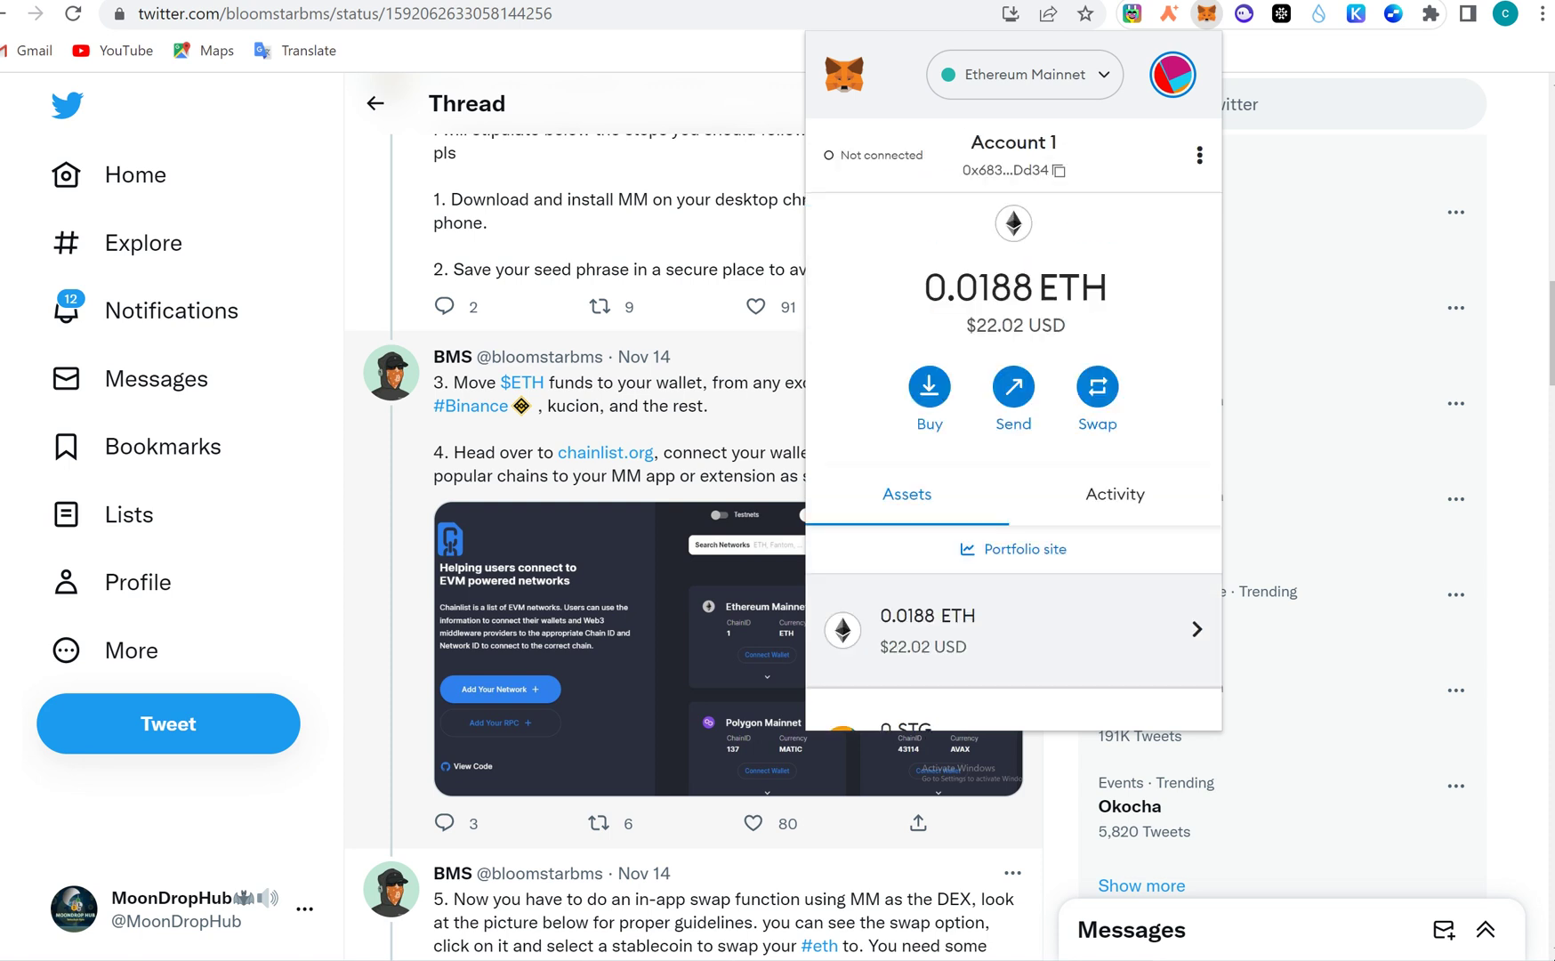
# Reverse the swap to USDT→ETH, use Max for 52.37826 USDT, and get a 0.0442 ETH quote.
pyautogui.click(1100, 400)
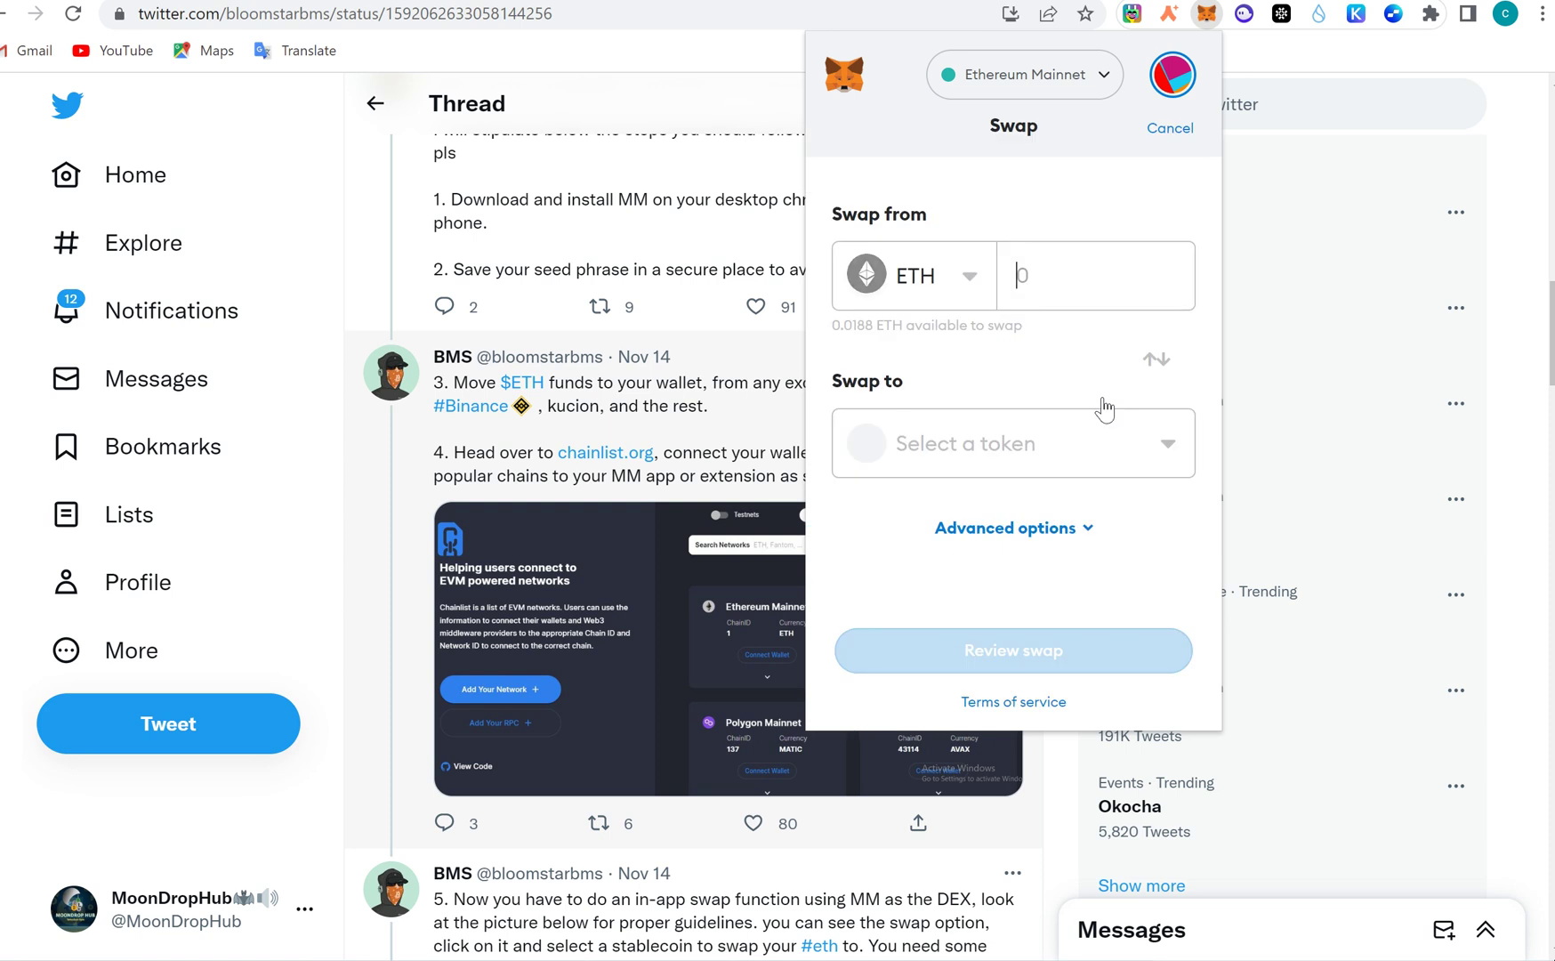
pyautogui.click(1167, 363)
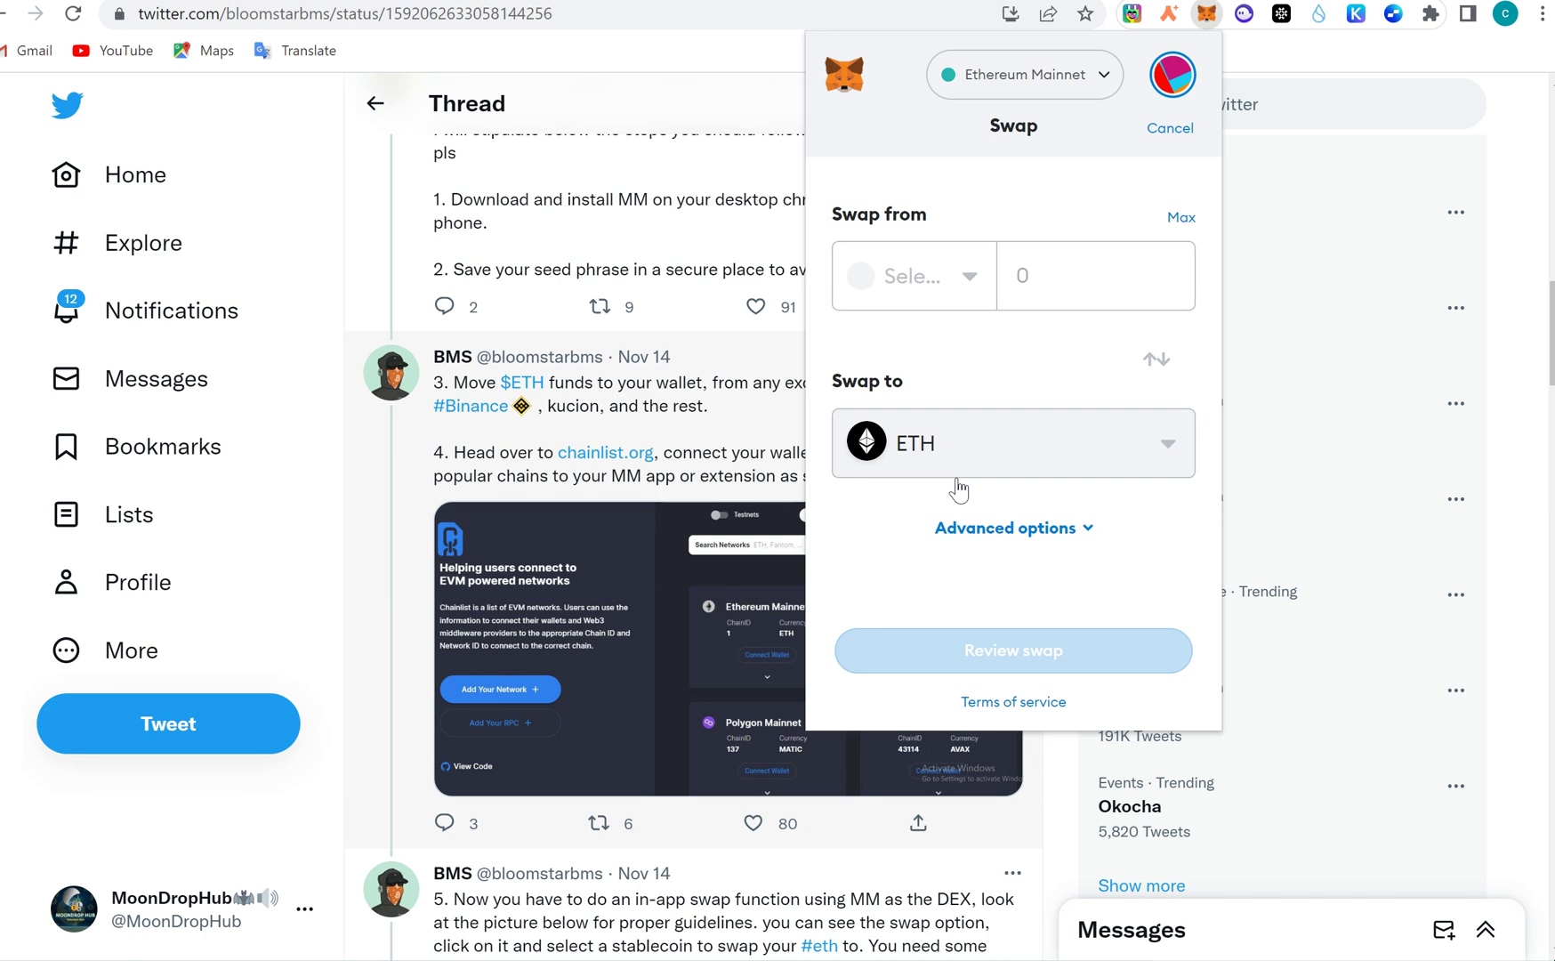
pyautogui.click(931, 292)
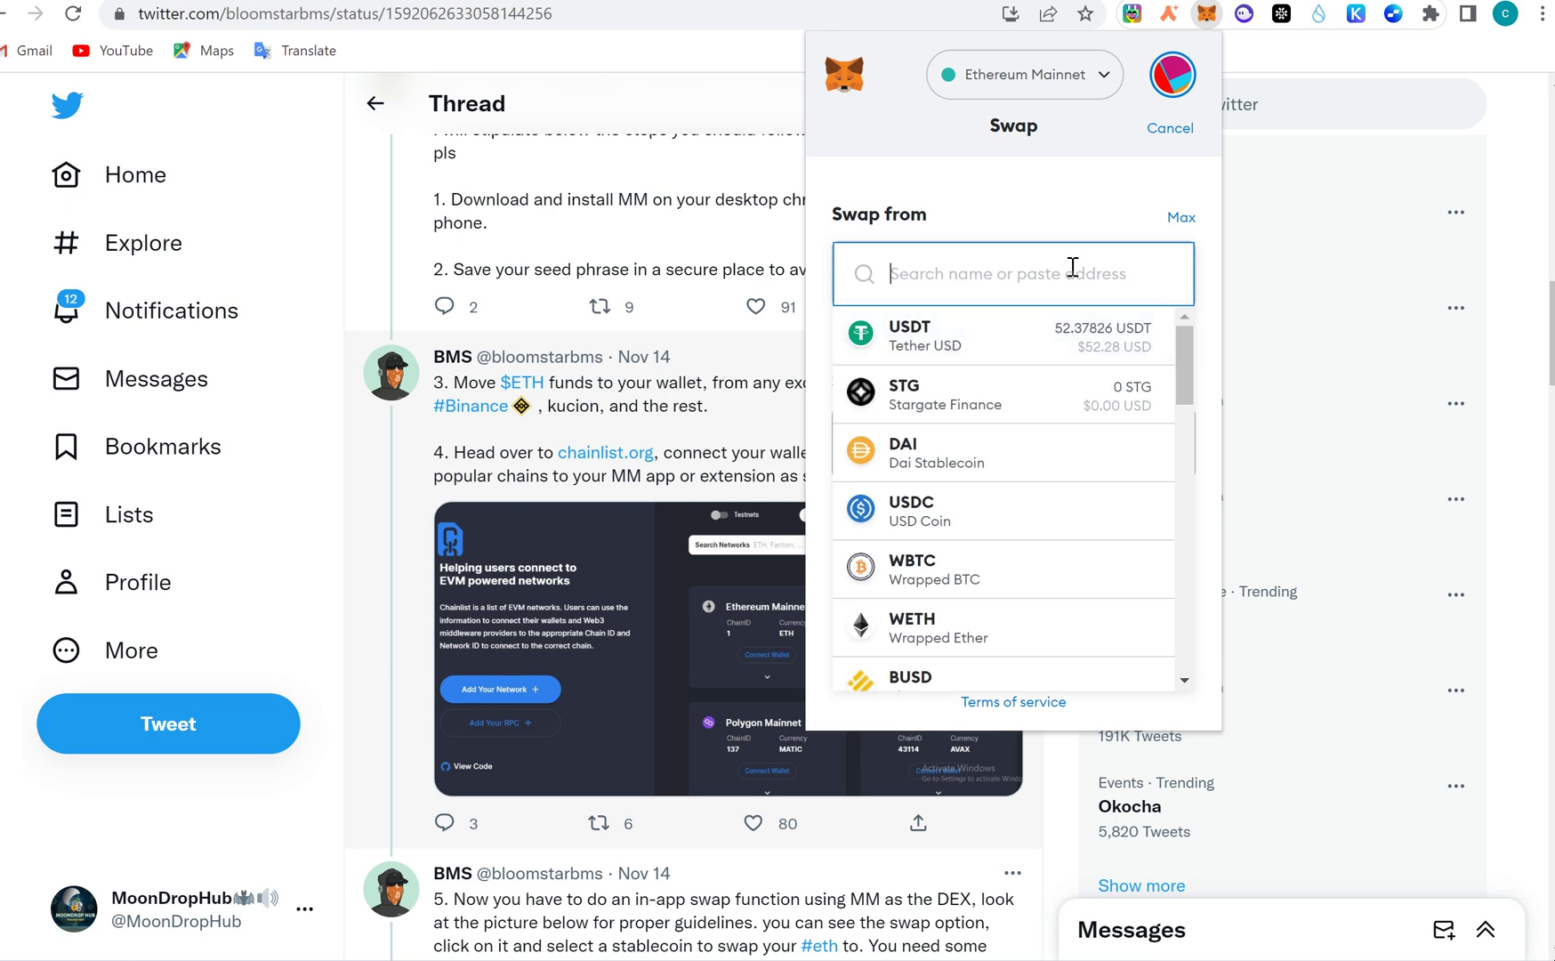
pyautogui.click(1087, 350)
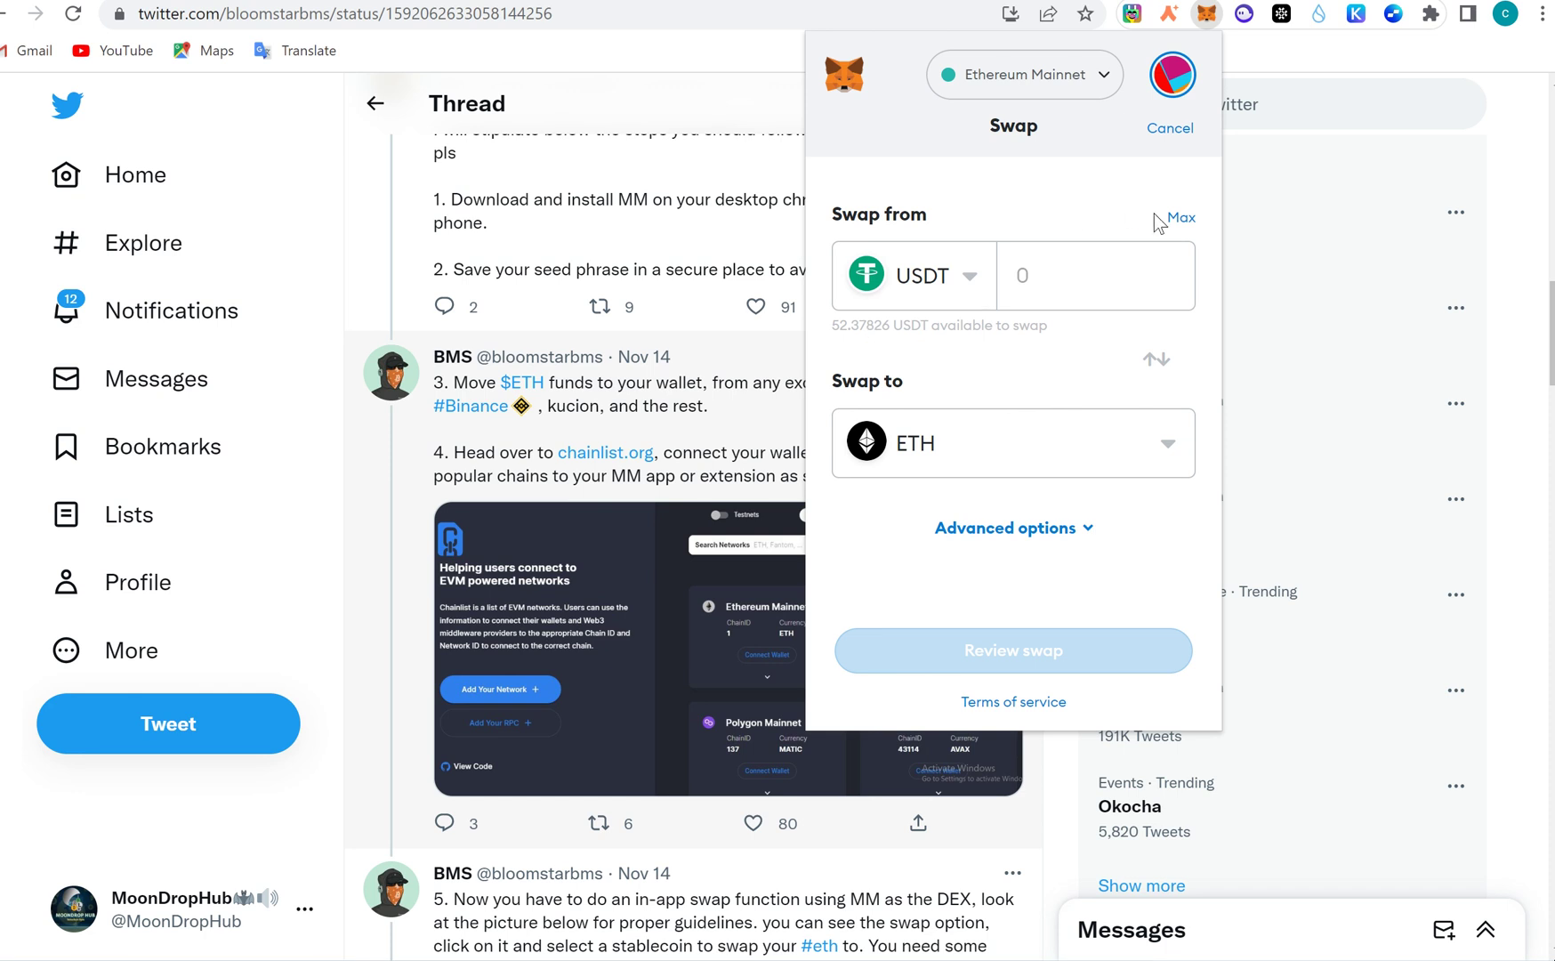
pyautogui.click(1180, 217)
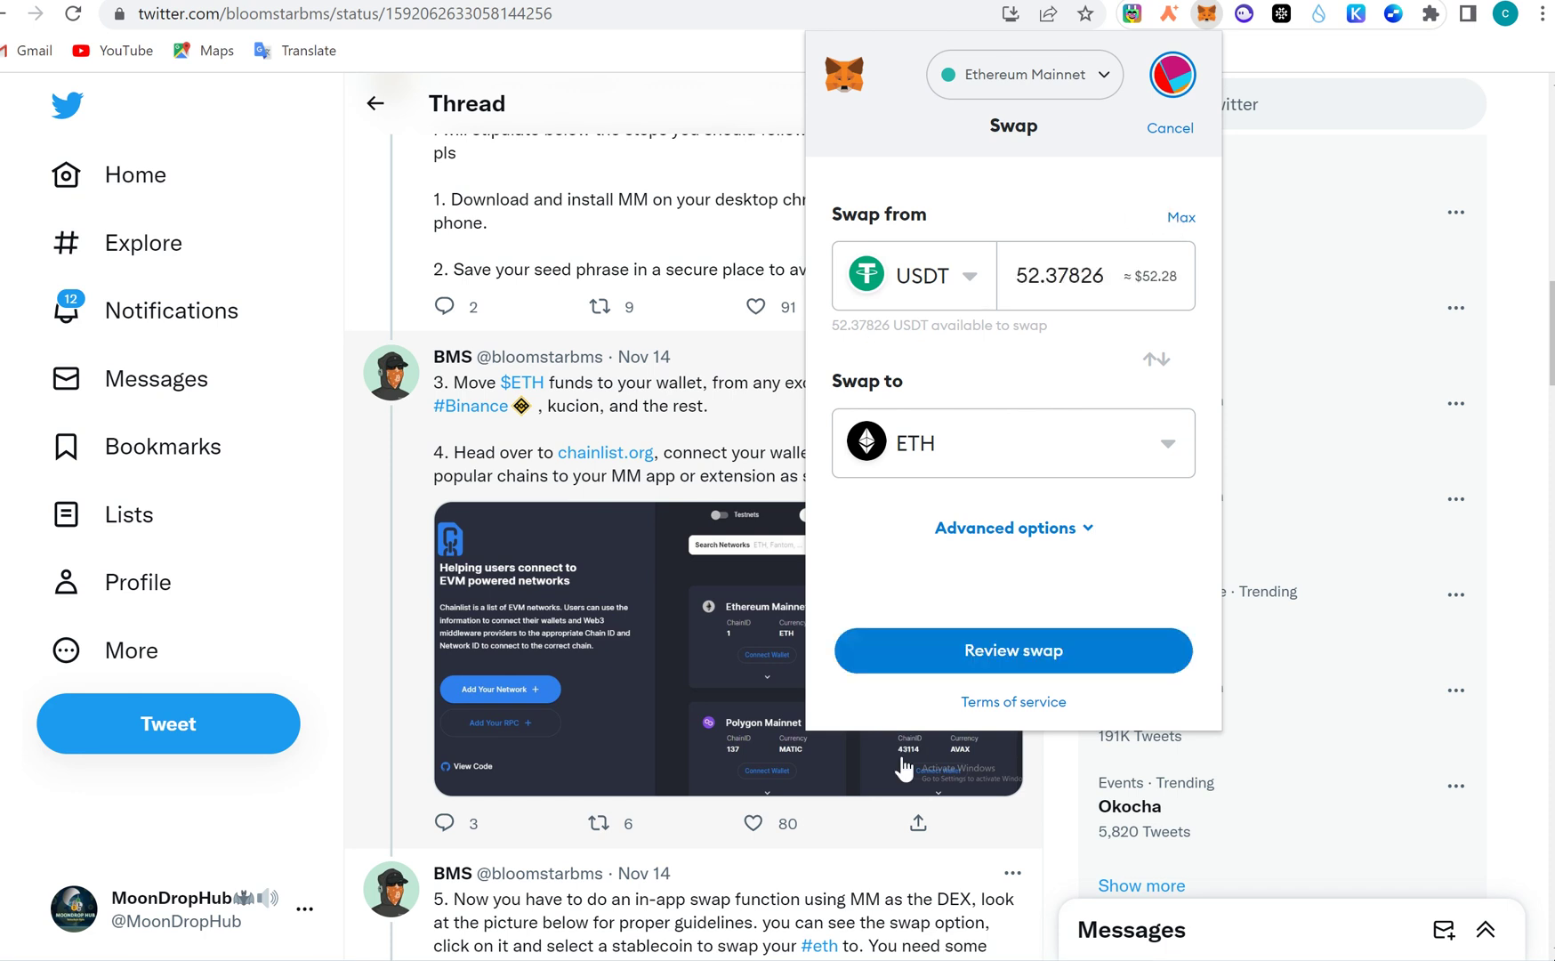
pyautogui.click(1068, 656)
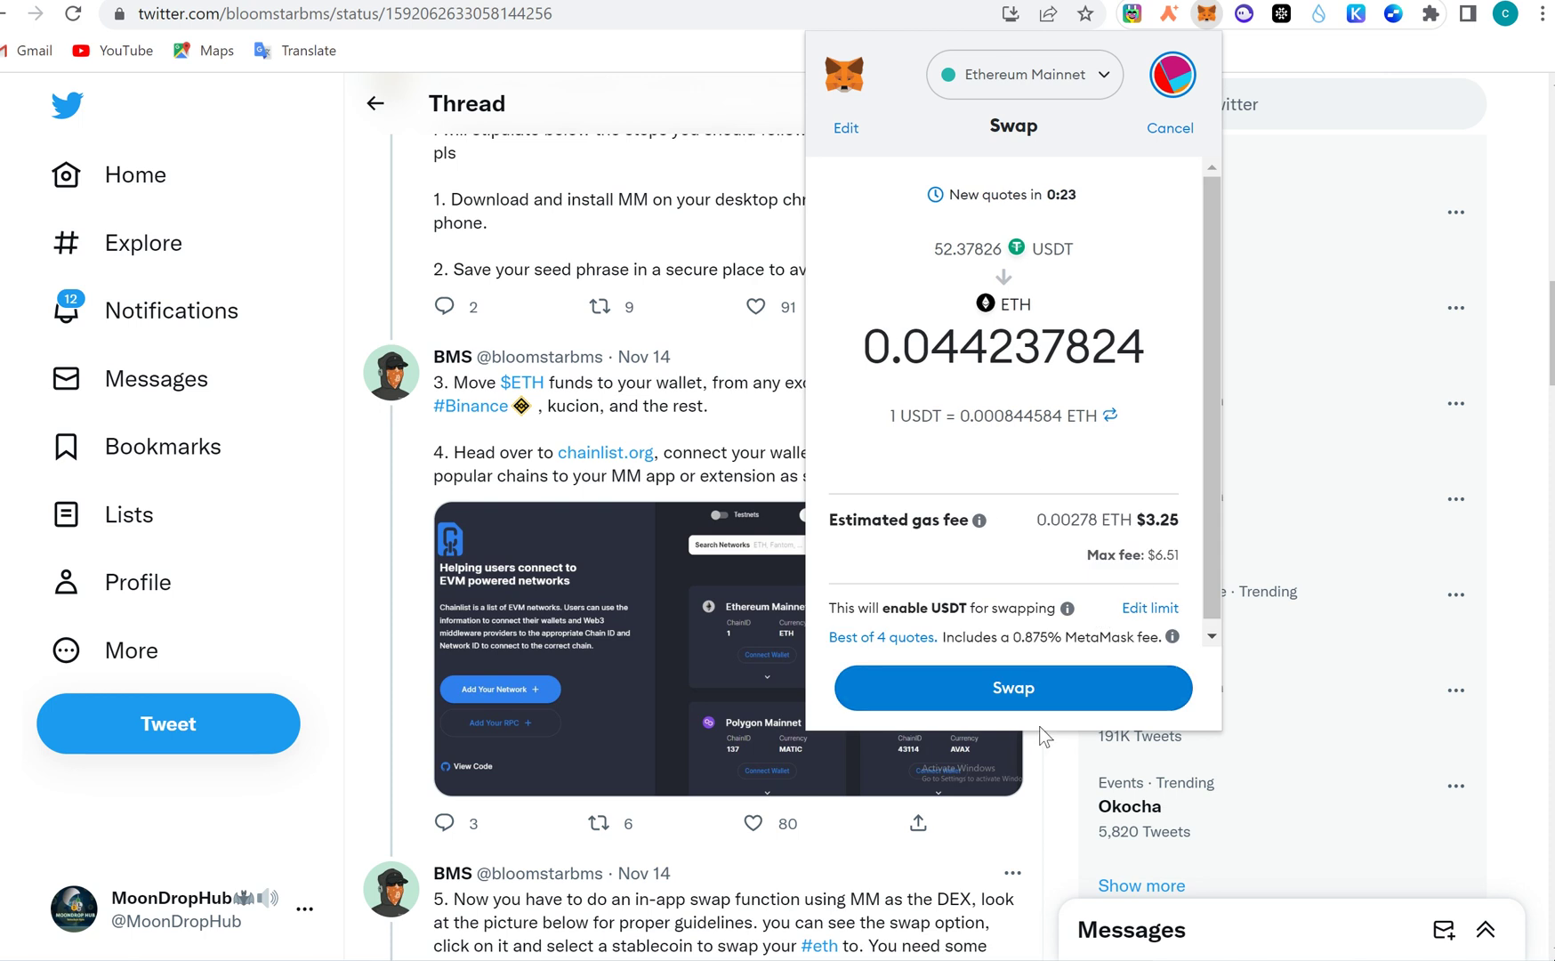
# Execute the quoted swap, converting 52.37826 USDT into 0.04426 ETH.
pyautogui.click(1055, 694)
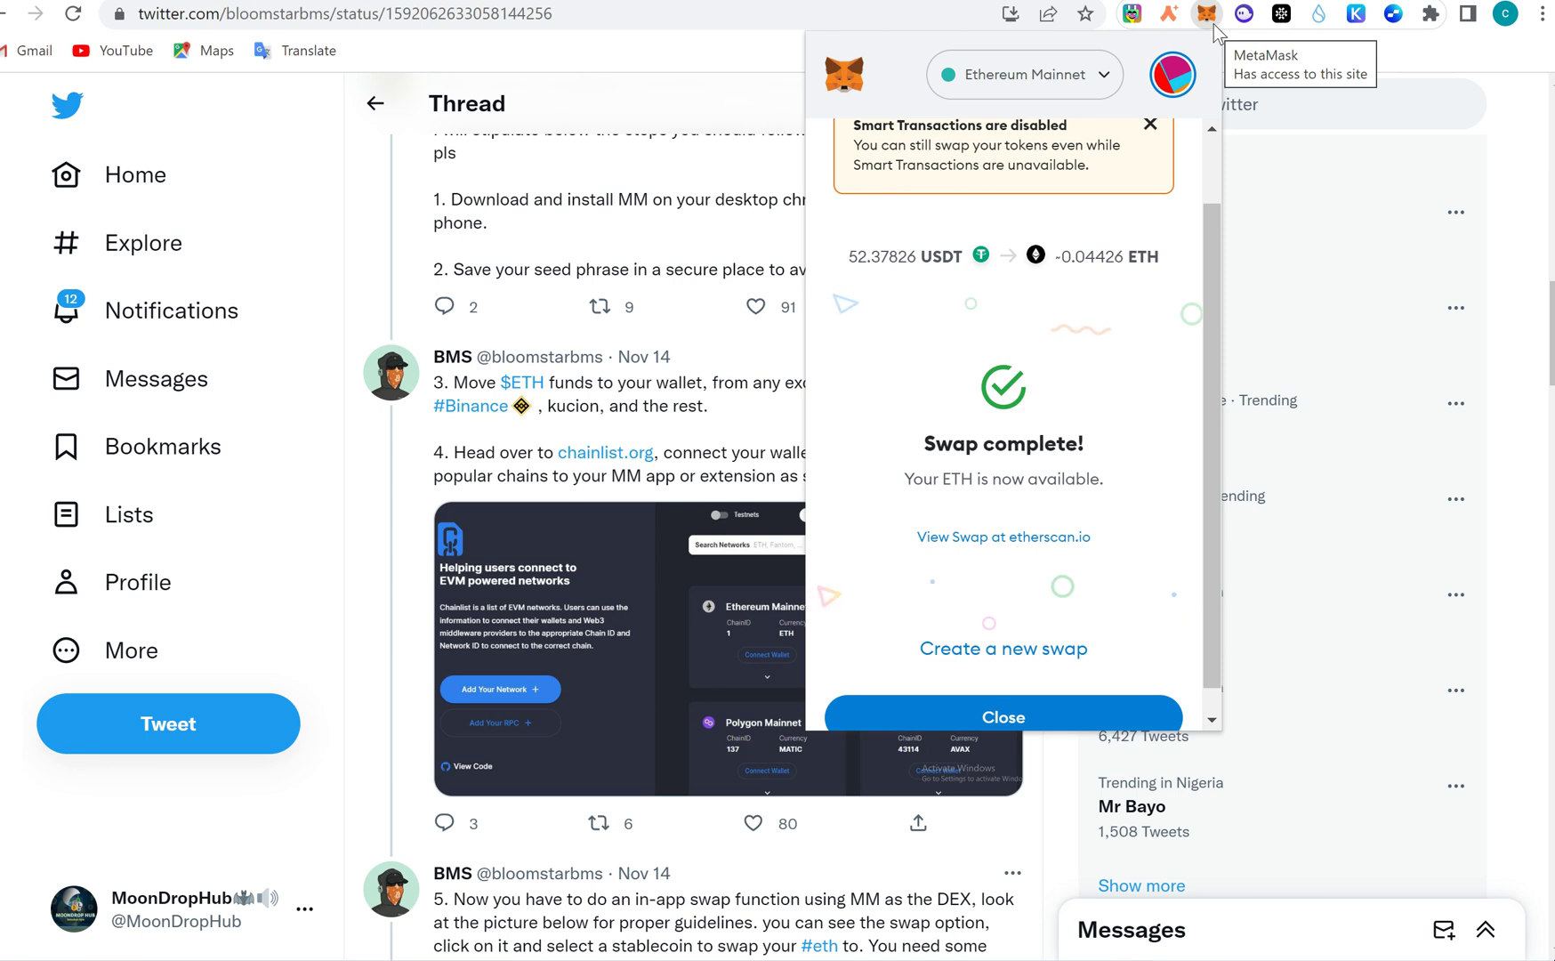
# Close the finished swap, scroll to the thread's bridging step, and open chainlist.org in a new tab.
pyautogui.click(1035, 717)
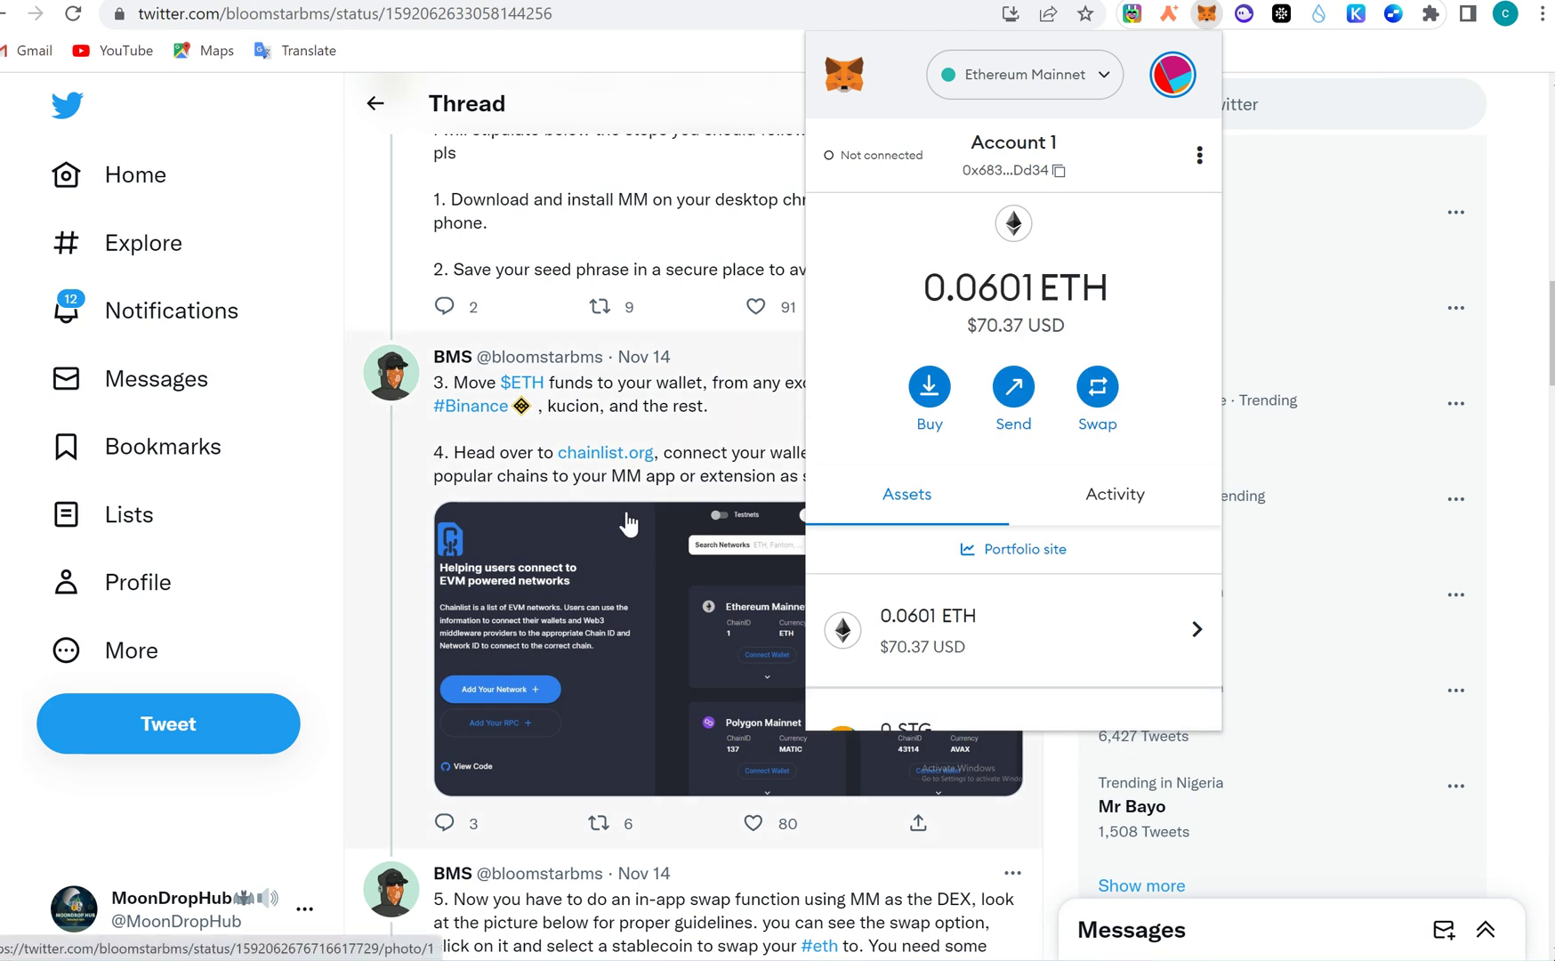
pyautogui.scroll(-10, 727, 622)
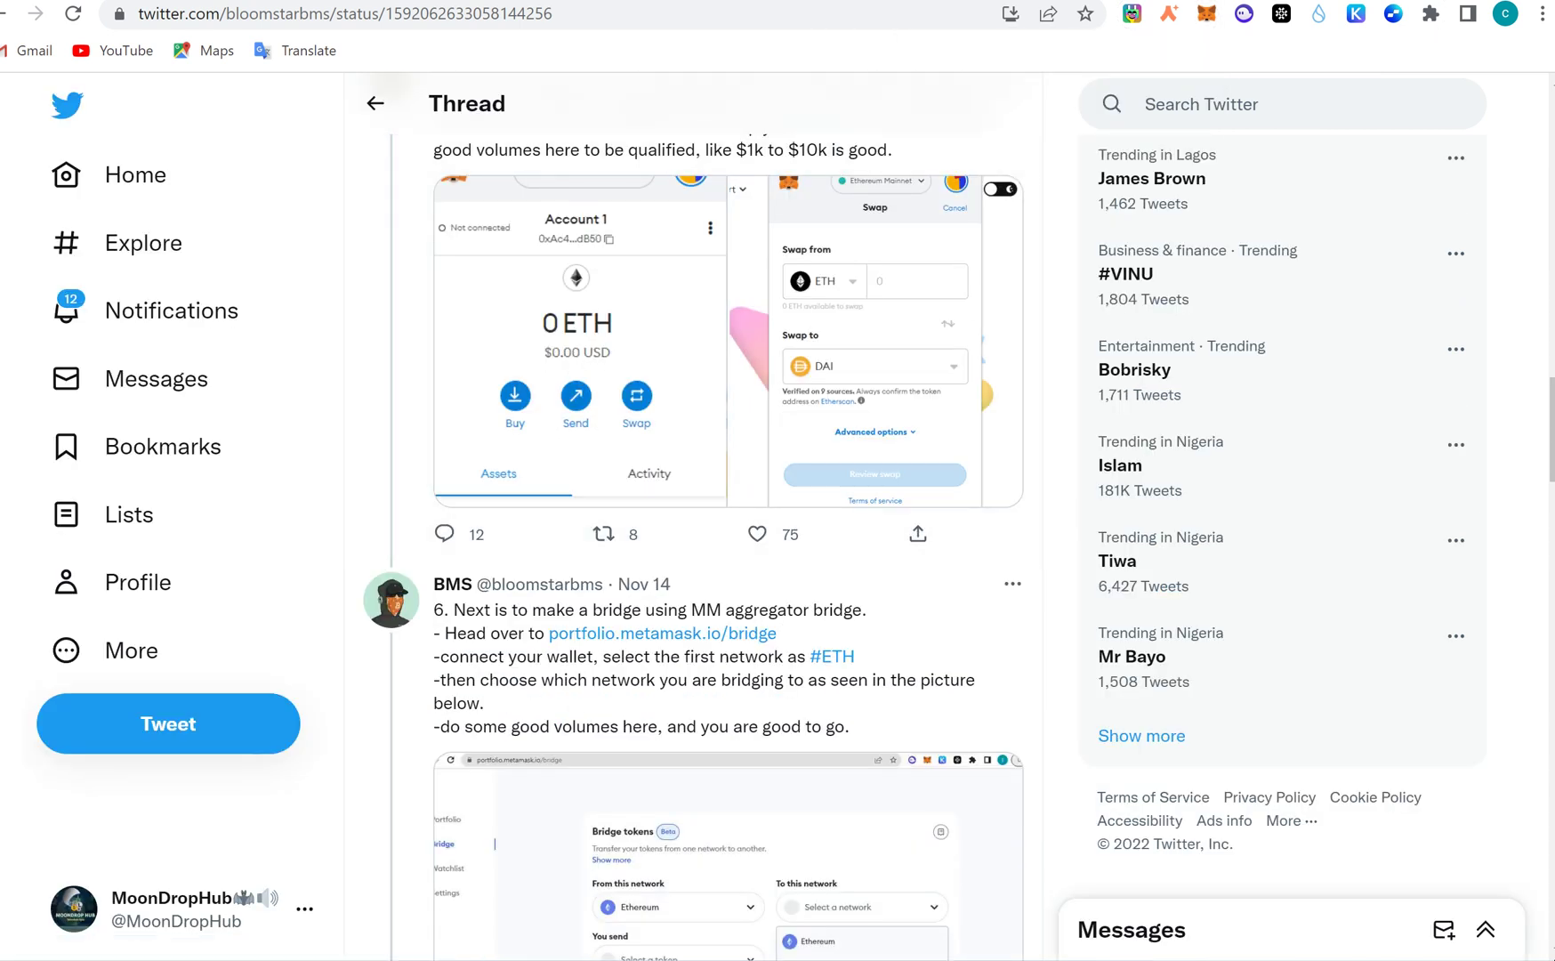
pyautogui.hotkey('ctrl', 't')
pyautogui.write('chainlist.org')
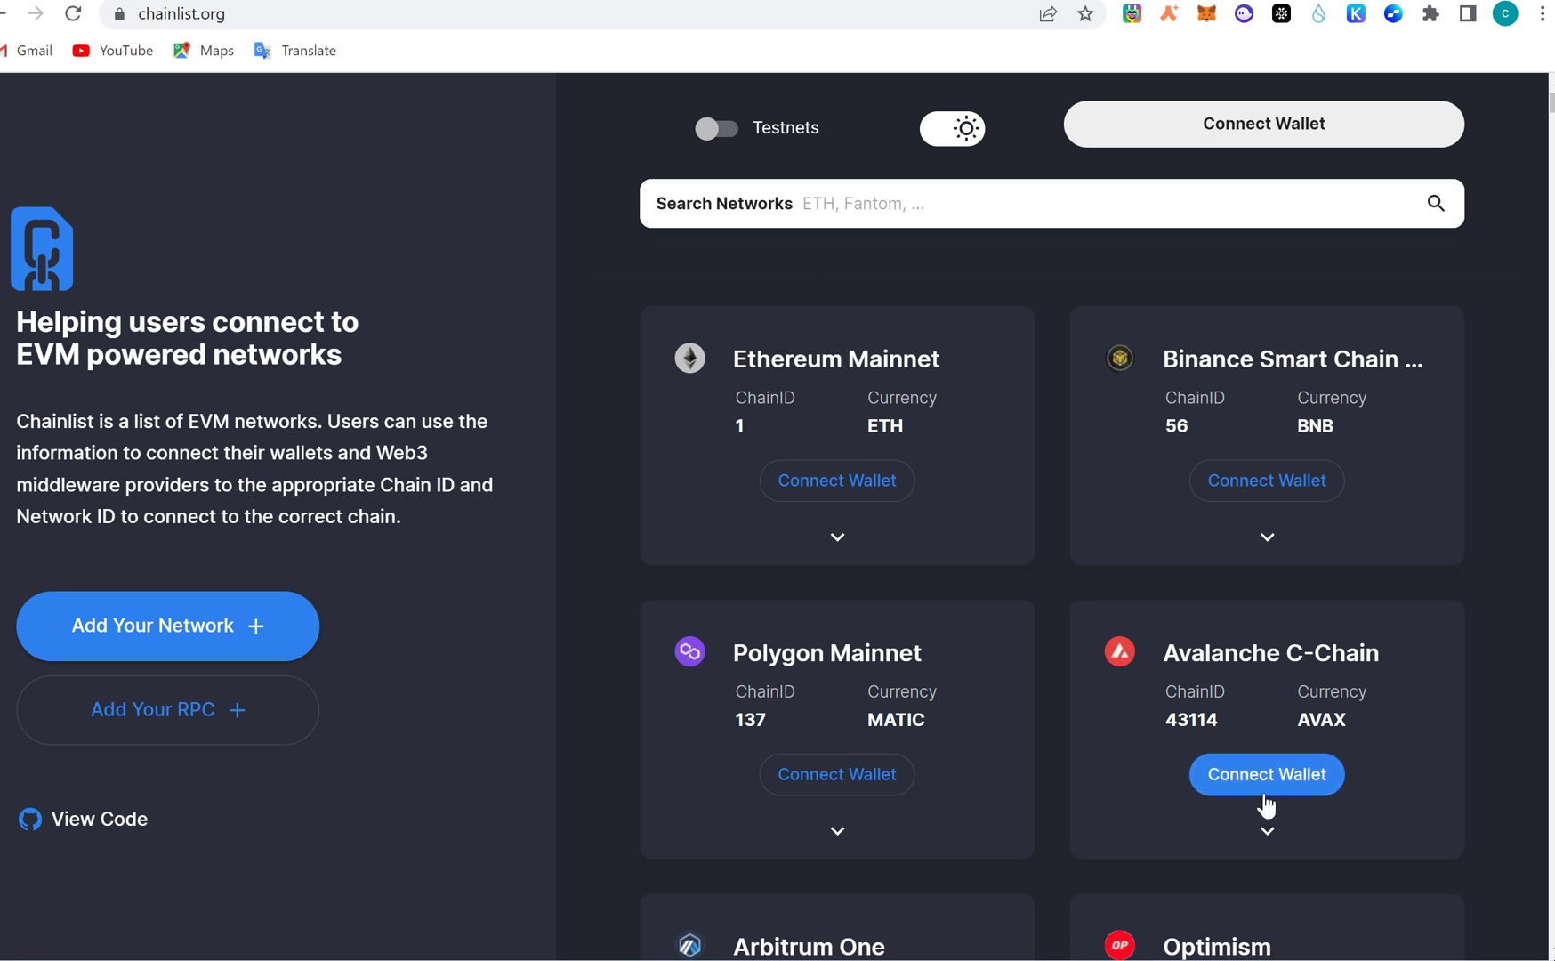
# Connect the wallet to Chainlist and add Polygon Mainnet to MetaMask.
pyautogui.click(1264, 794)
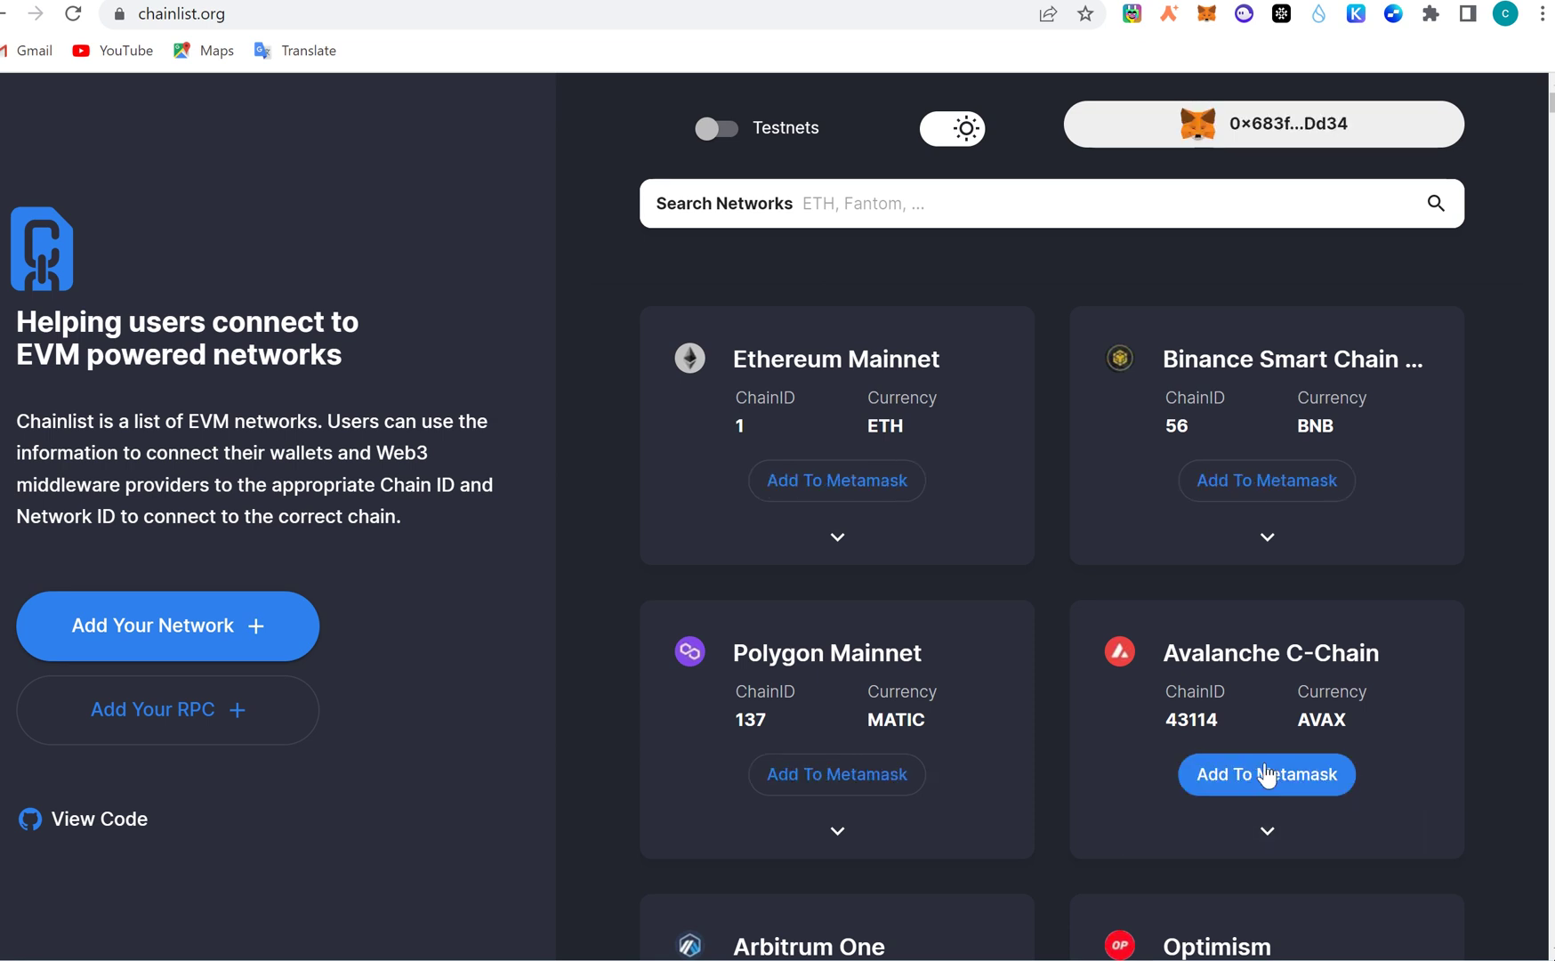
pyautogui.click(886, 787)
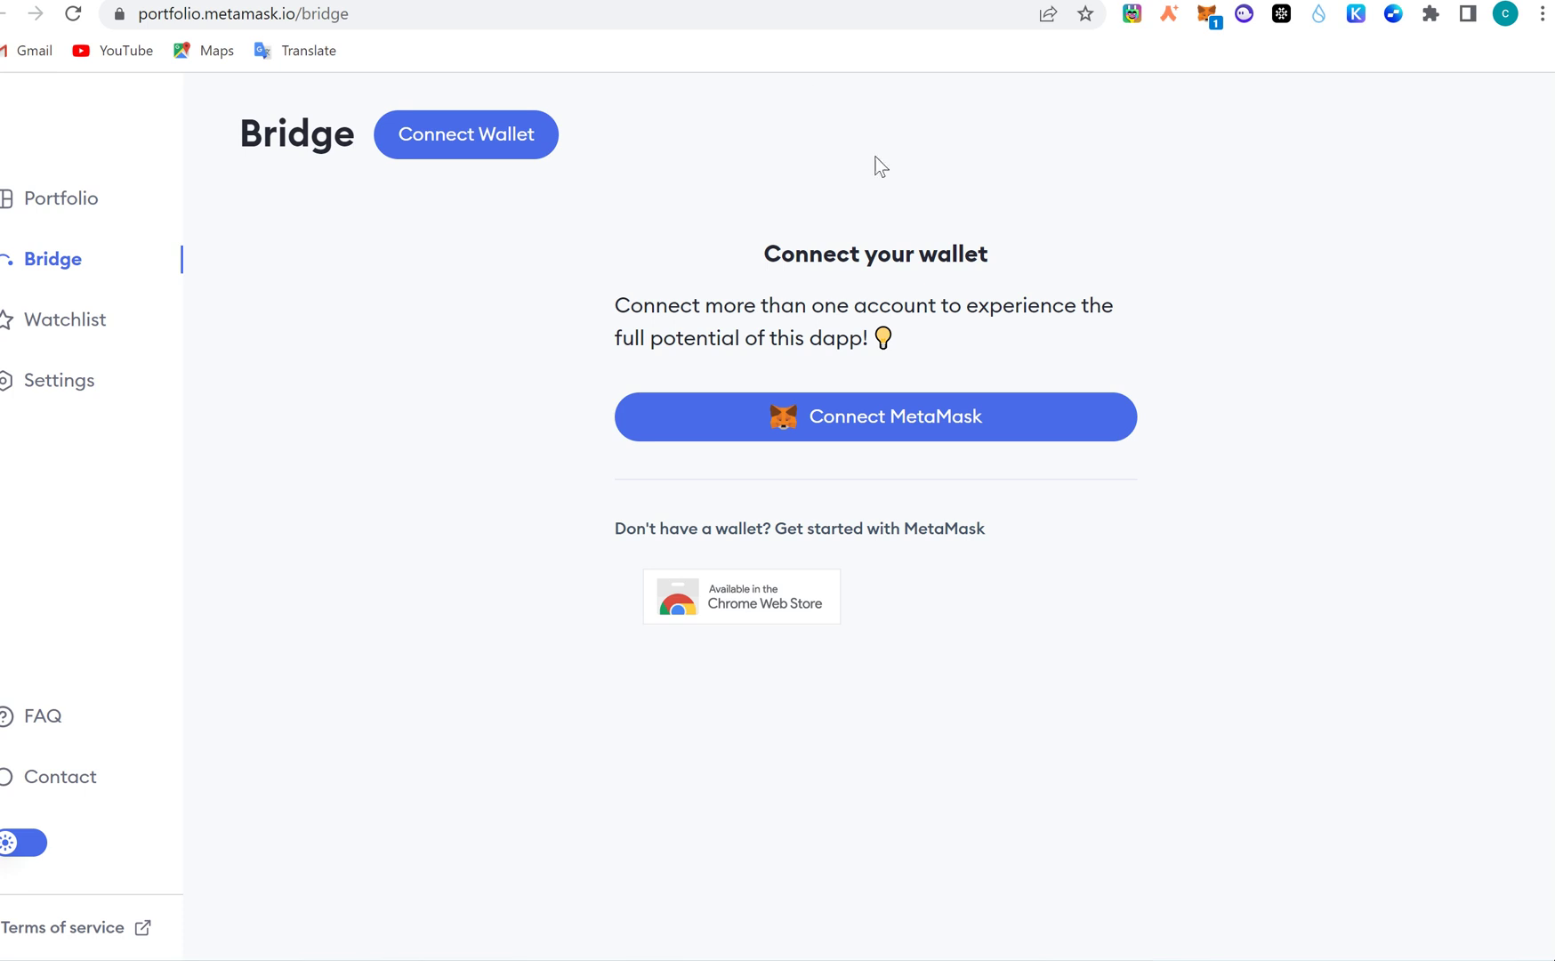
# Connect MetaMask to the Portfolio Bridge page on Ethereum, declining the switch to Polygon.
pyautogui.click(894, 421)
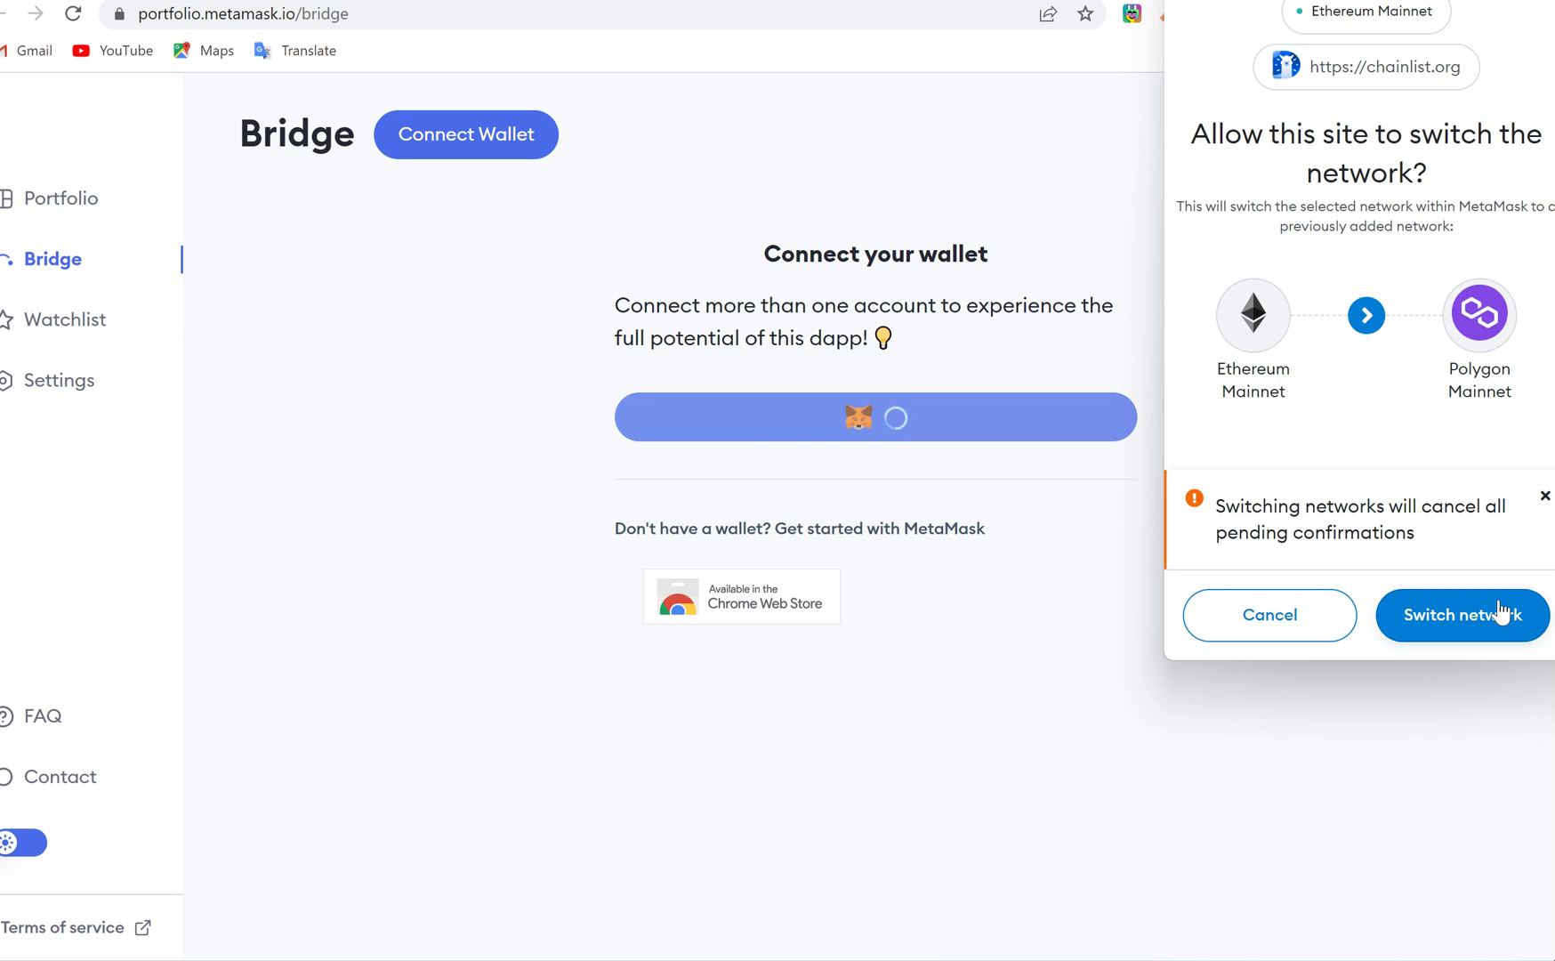
pyautogui.click(1324, 637)
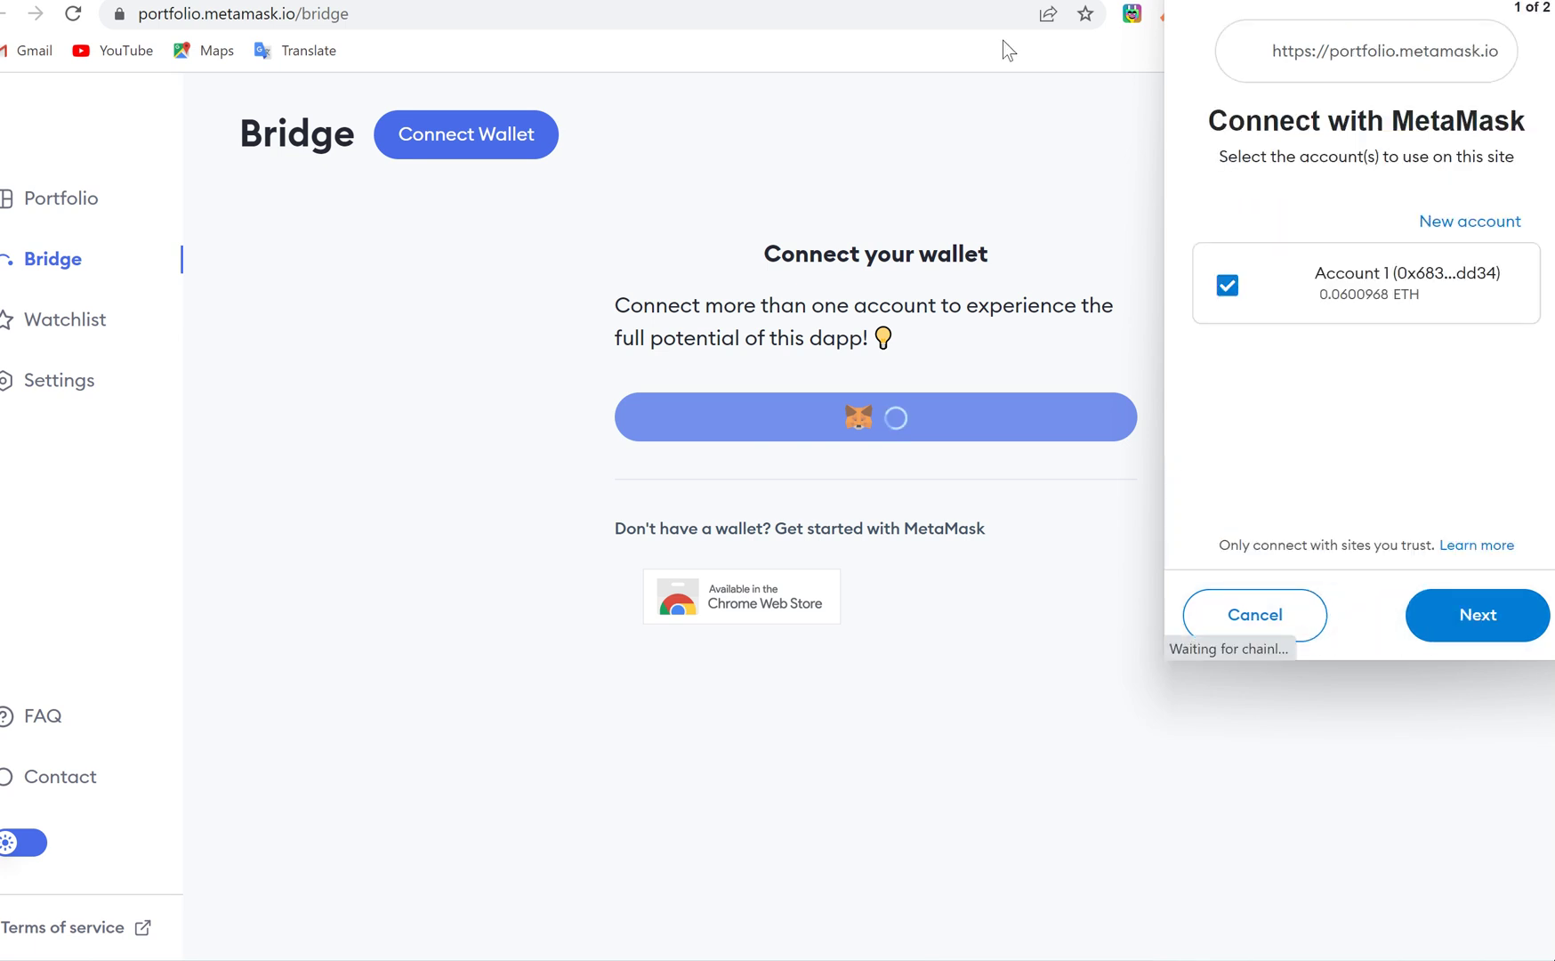
pyautogui.click(1267, 612)
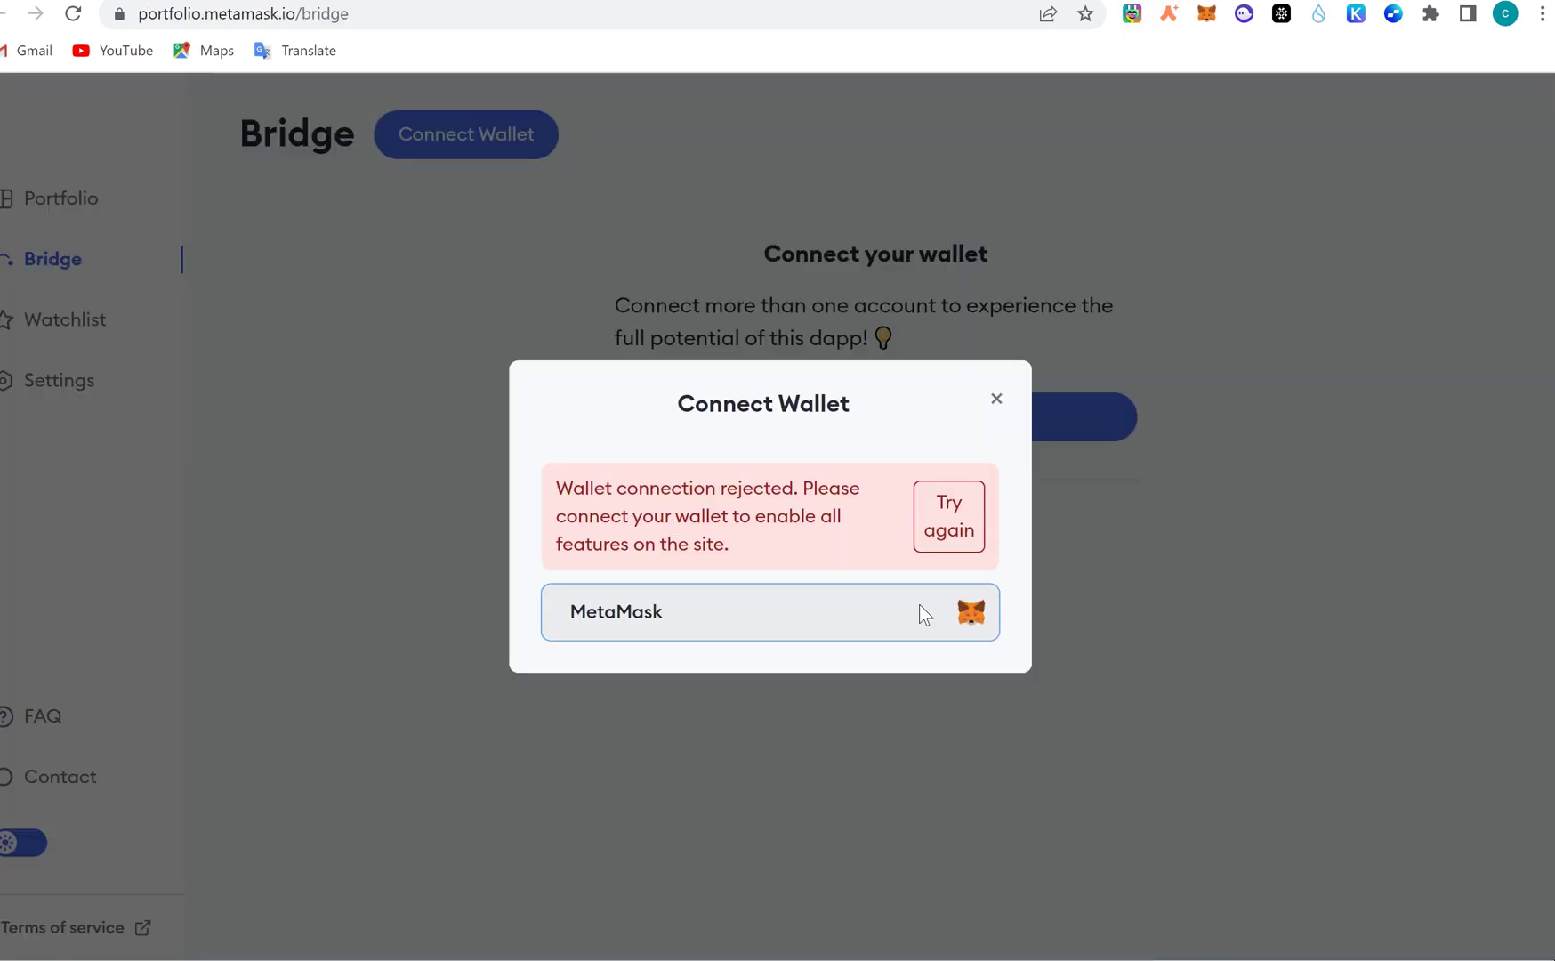
pyautogui.click(918, 604)
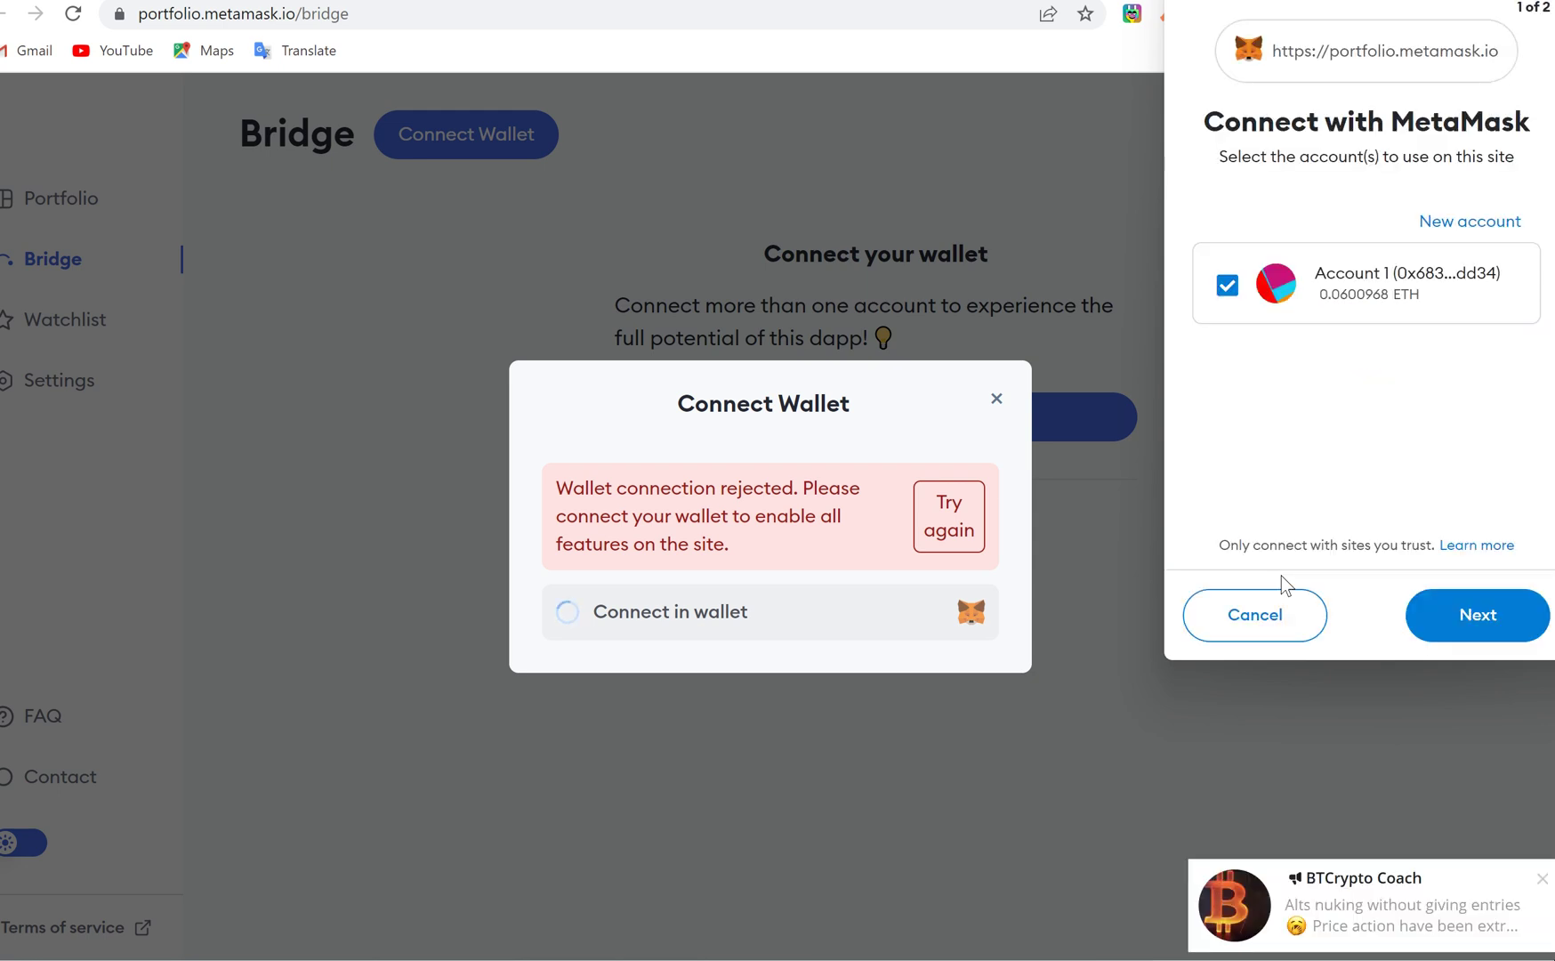
pyautogui.click(1506, 611)
pyautogui.click(1506, 611)
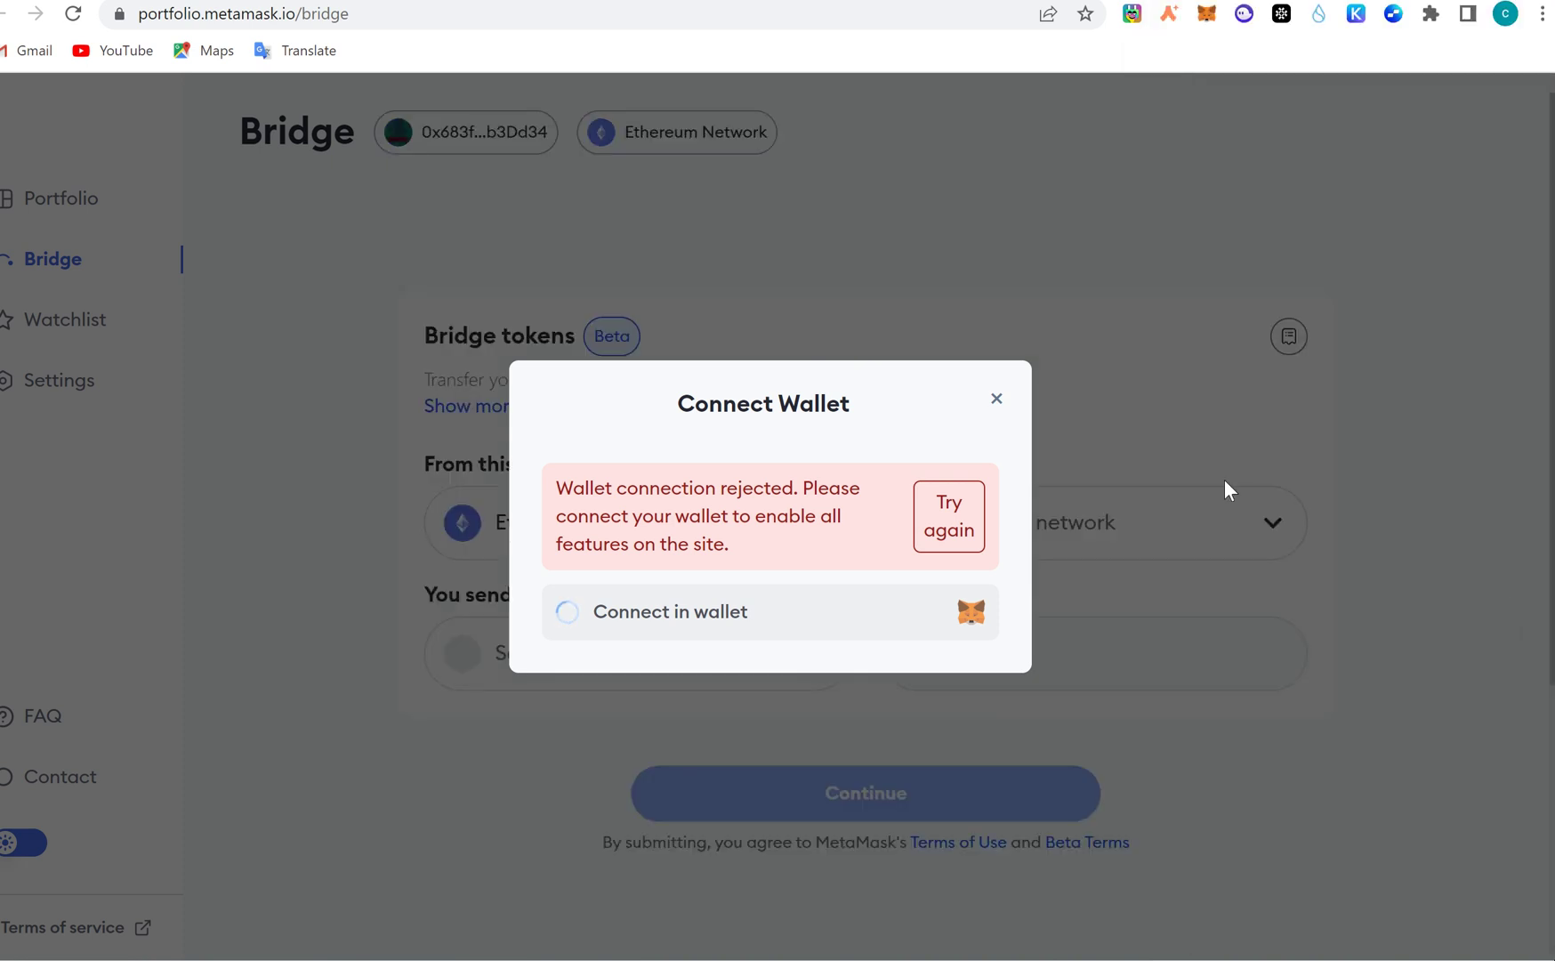
pyautogui.click(996, 401)
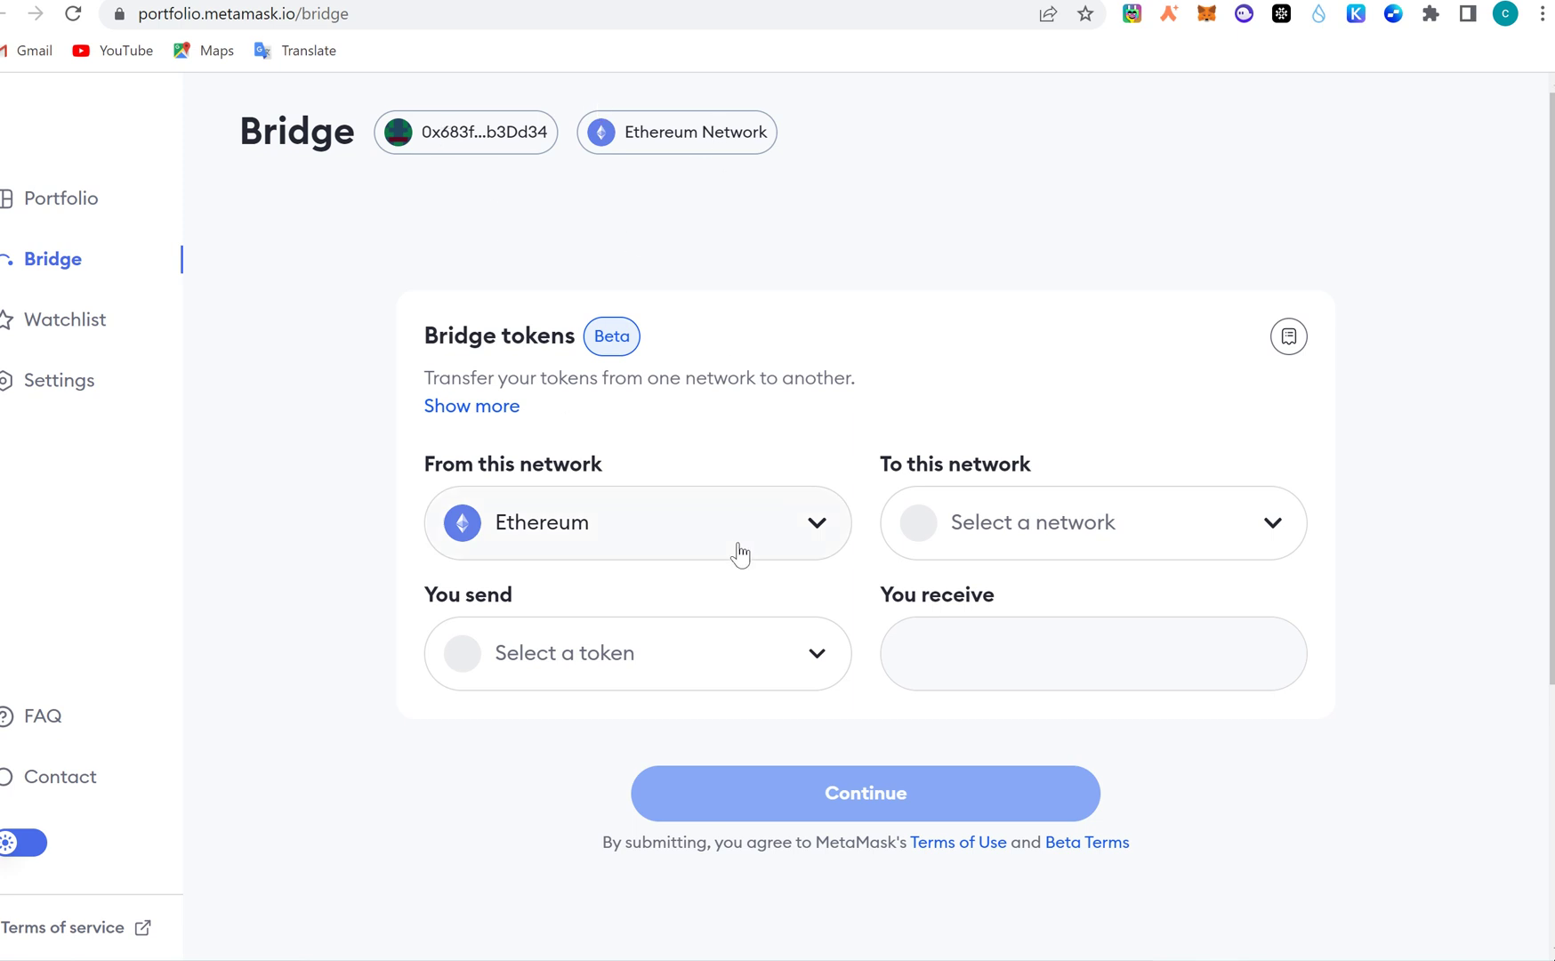
# Set the bridge destination network to Polygon.
pyautogui.click(765, 639)
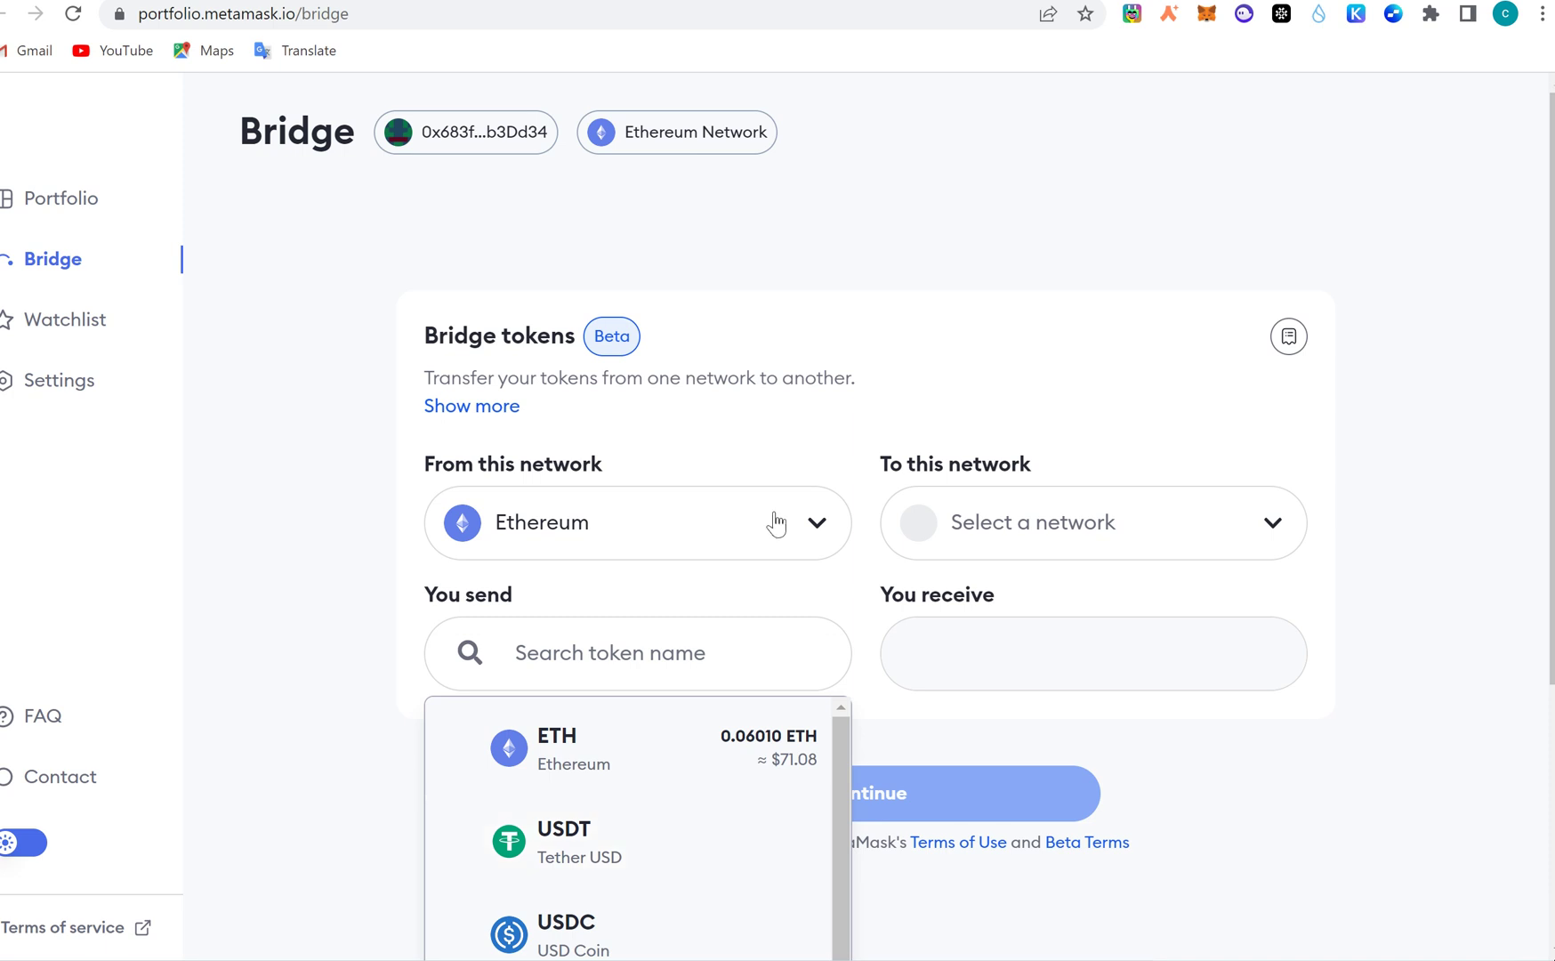
pyautogui.click(1157, 516)
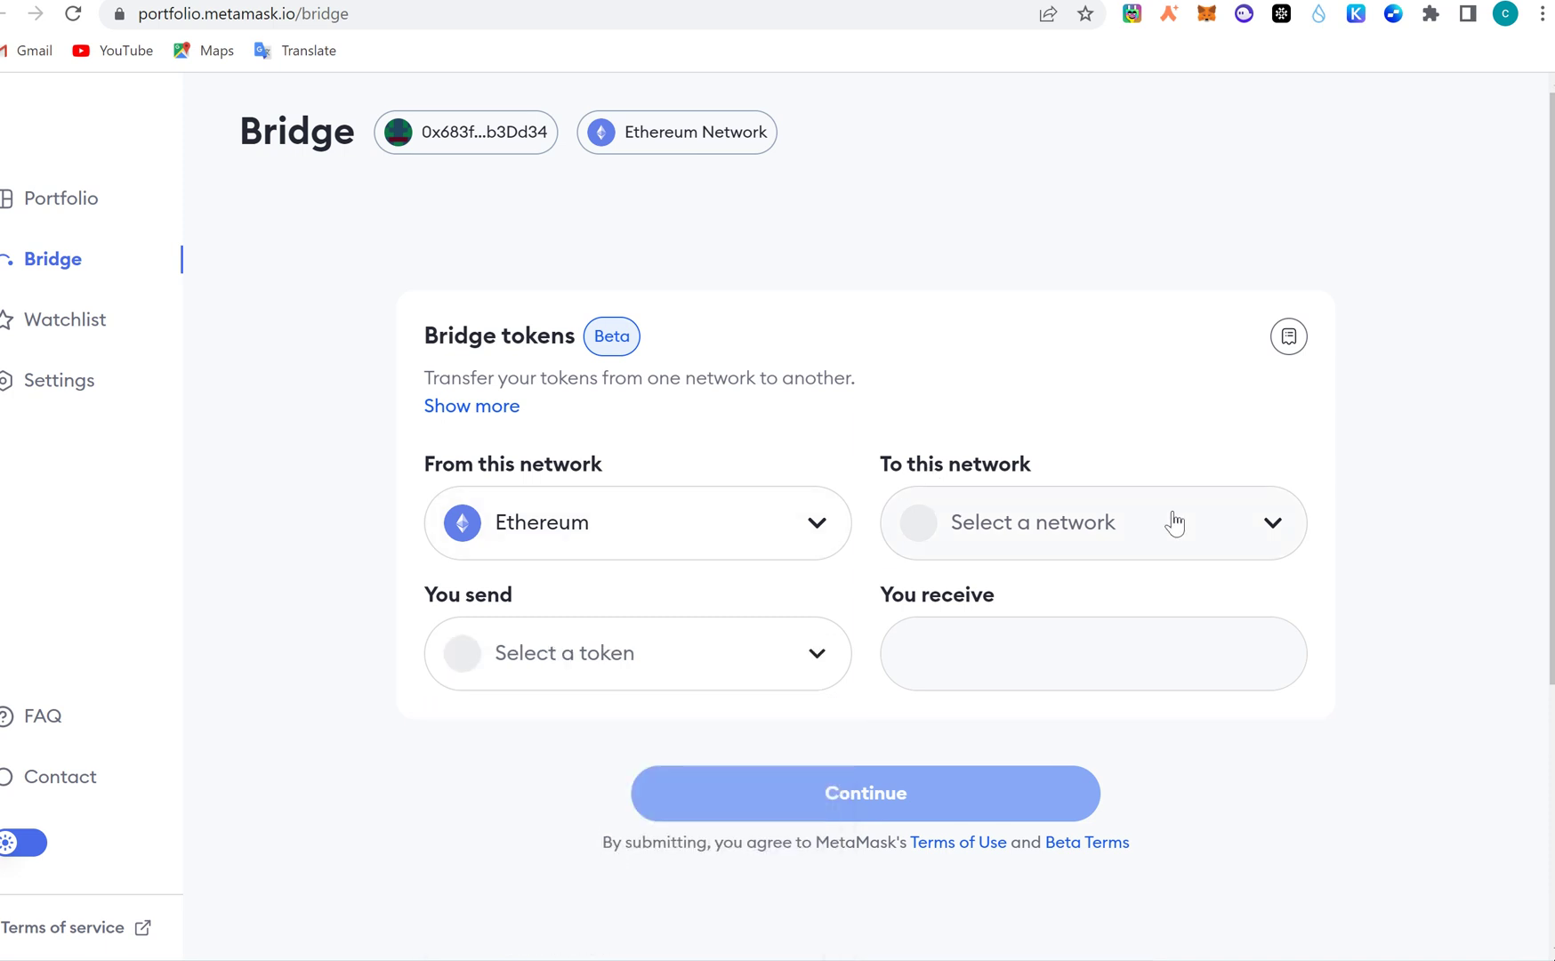
pyautogui.click(1174, 523)
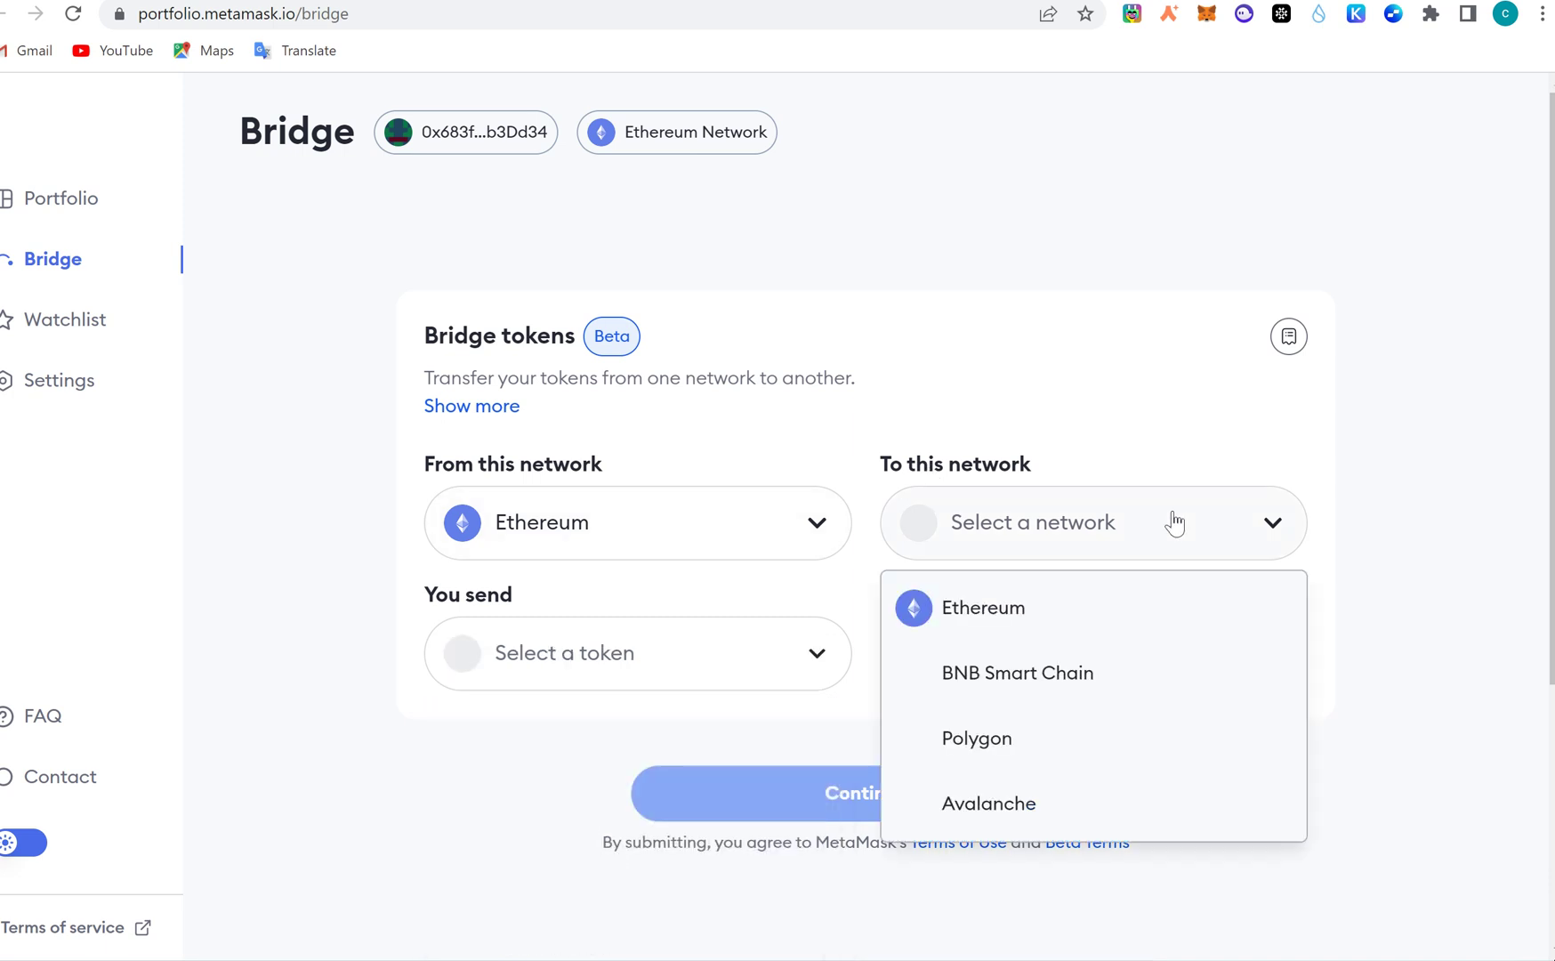
pyautogui.click(1024, 735)
# Choose ETH as the token to send and enter 0.045 as the amount.
pyautogui.click(687, 652)
pyautogui.scroll(-1, 653, 896)
pyautogui.scroll(-3, 653, 895)
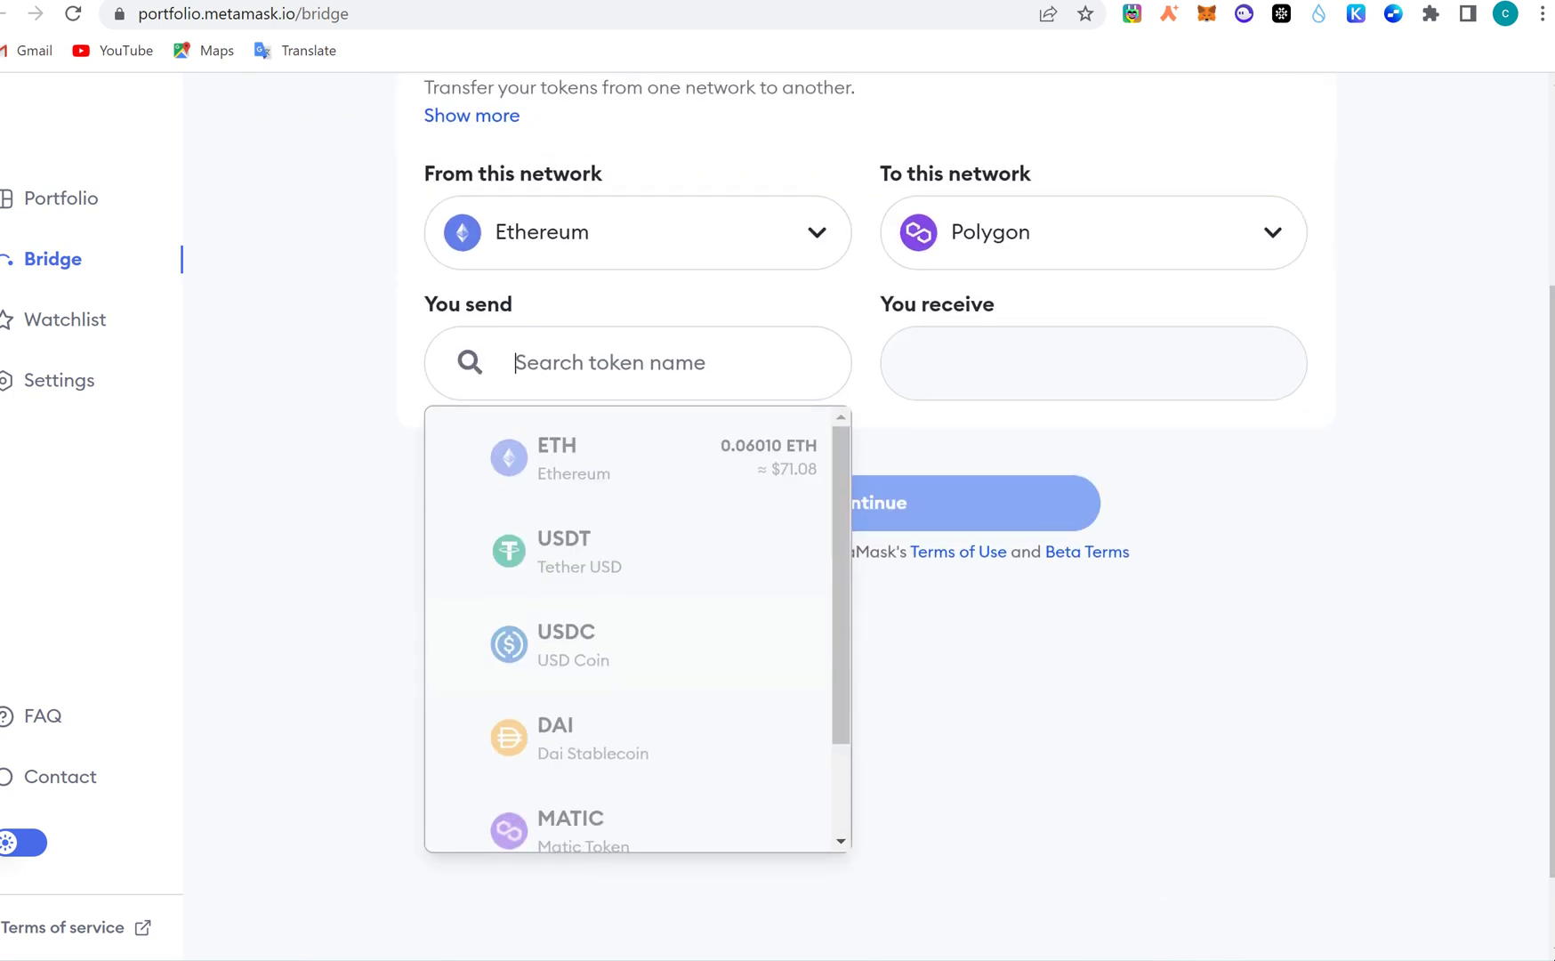
pyautogui.click(726, 458)
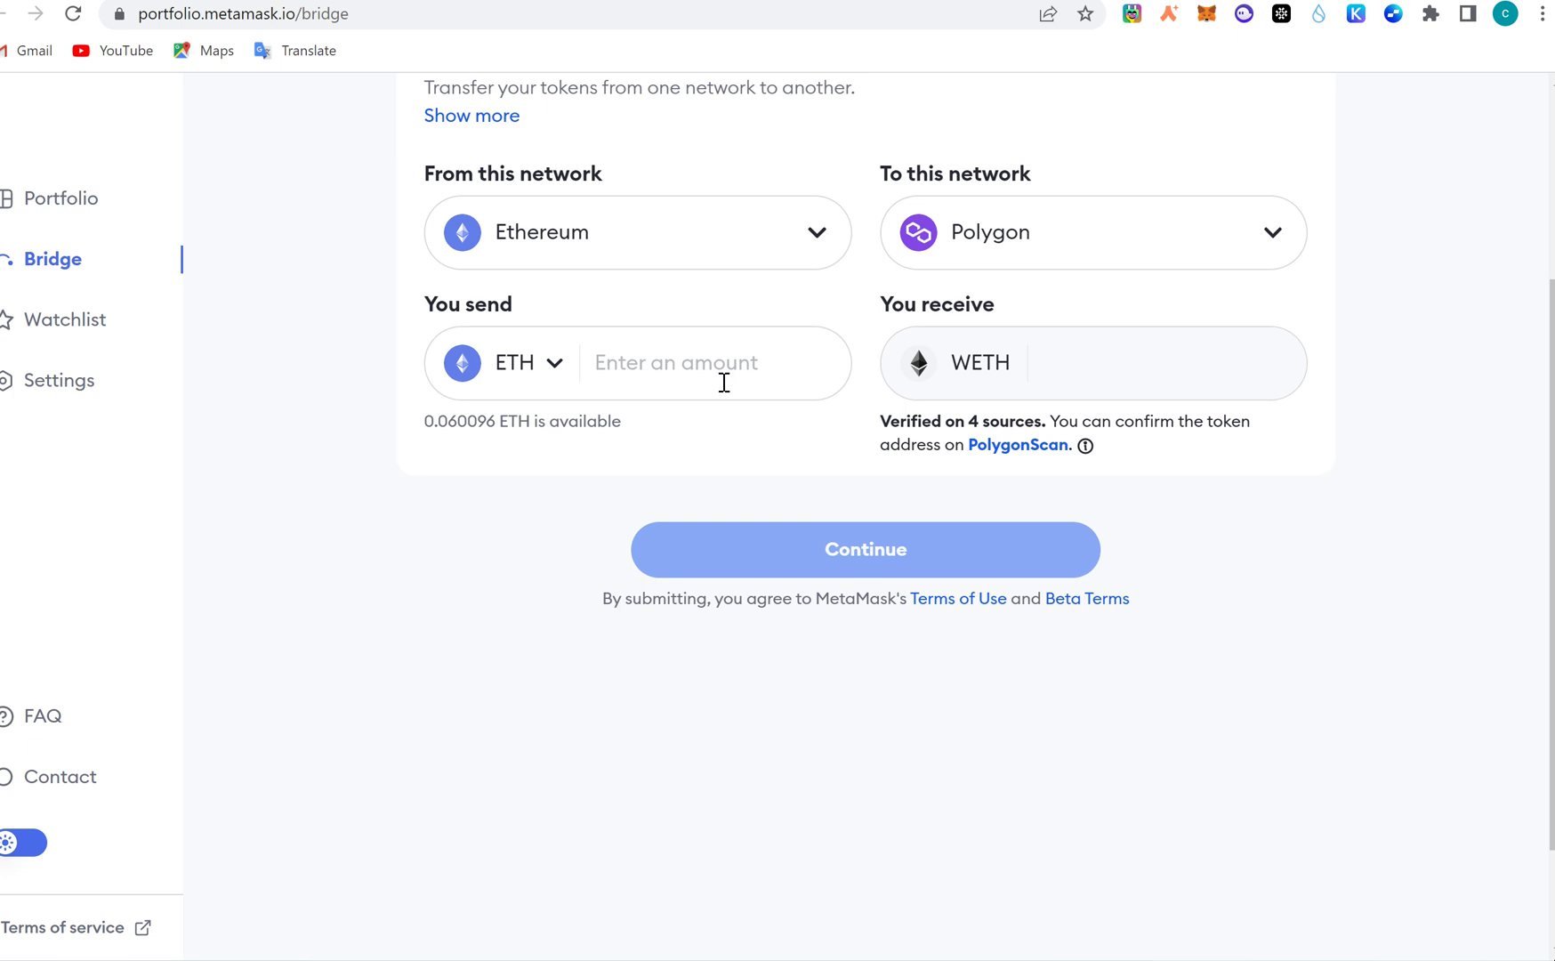
pyautogui.write('0.05')
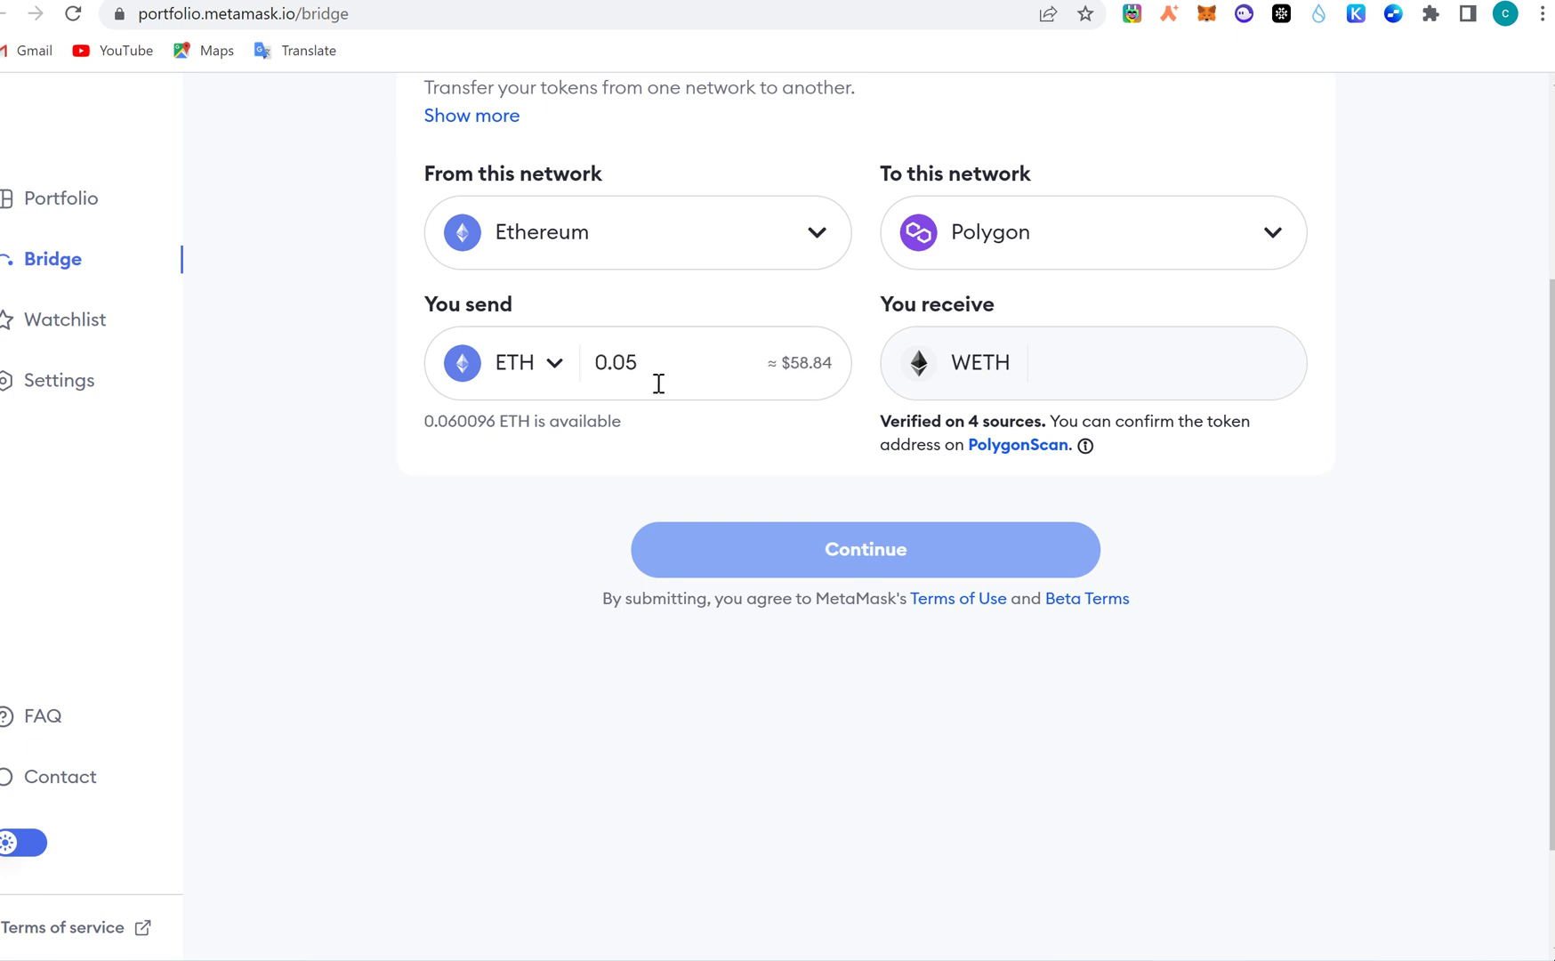
pyautogui.press('BackSpace')
pyautogui.write('45')
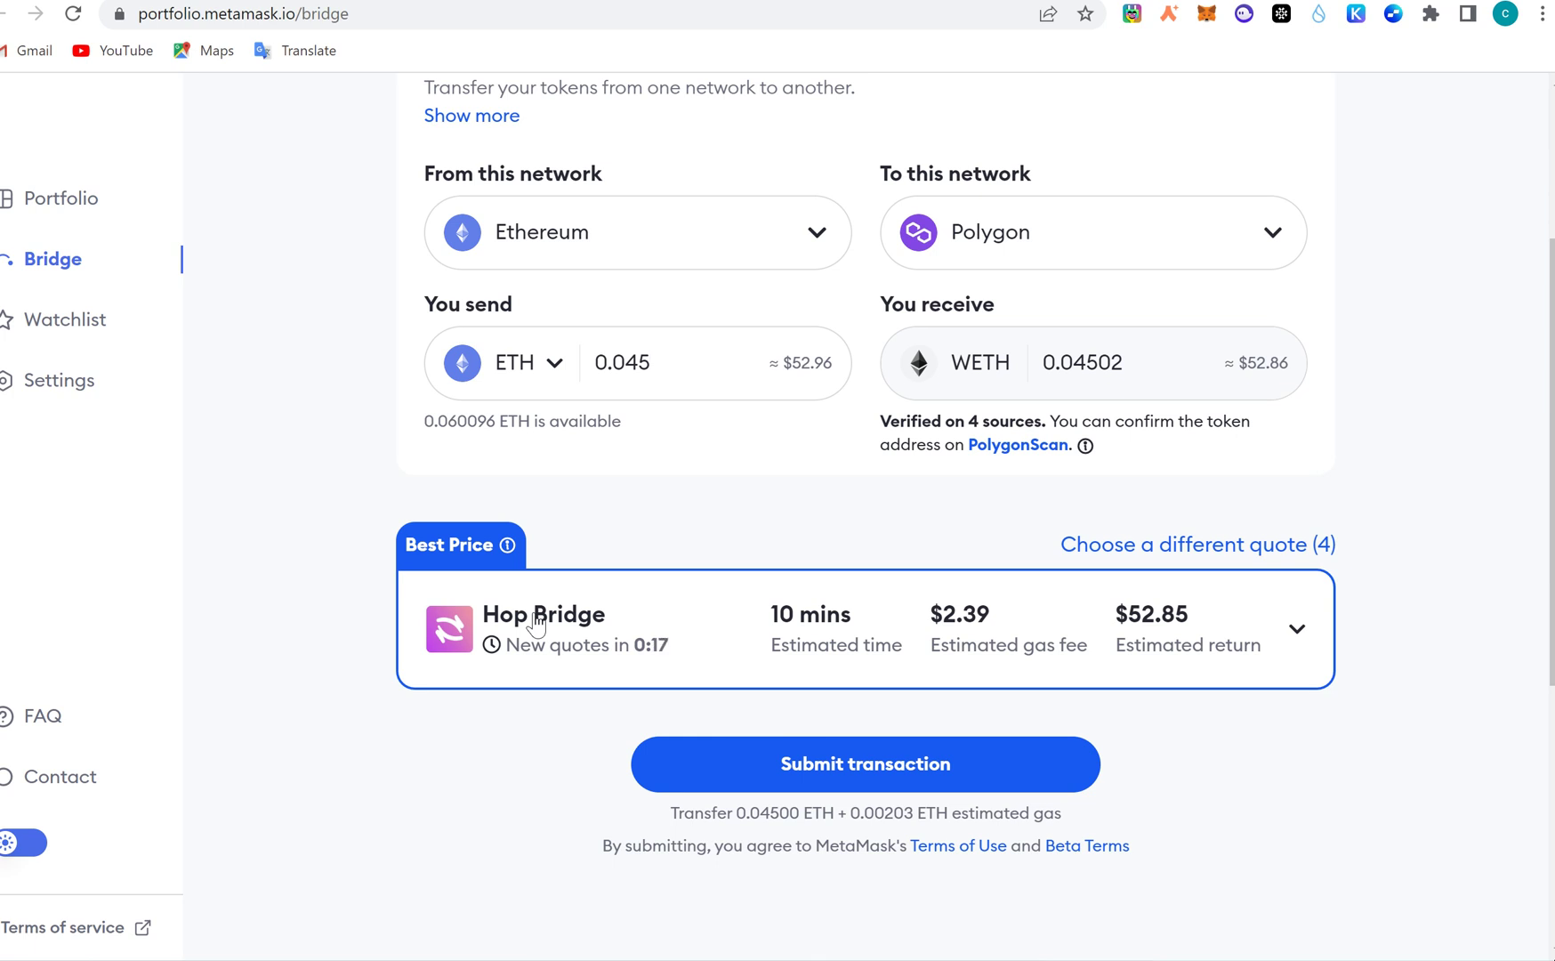
# Expand the Hop Bridge quote to view its timeline and costs.
pyautogui.click(1297, 629)
pyautogui.scroll(-5, 866, 534)
pyautogui.scroll(4, 1356, 485)
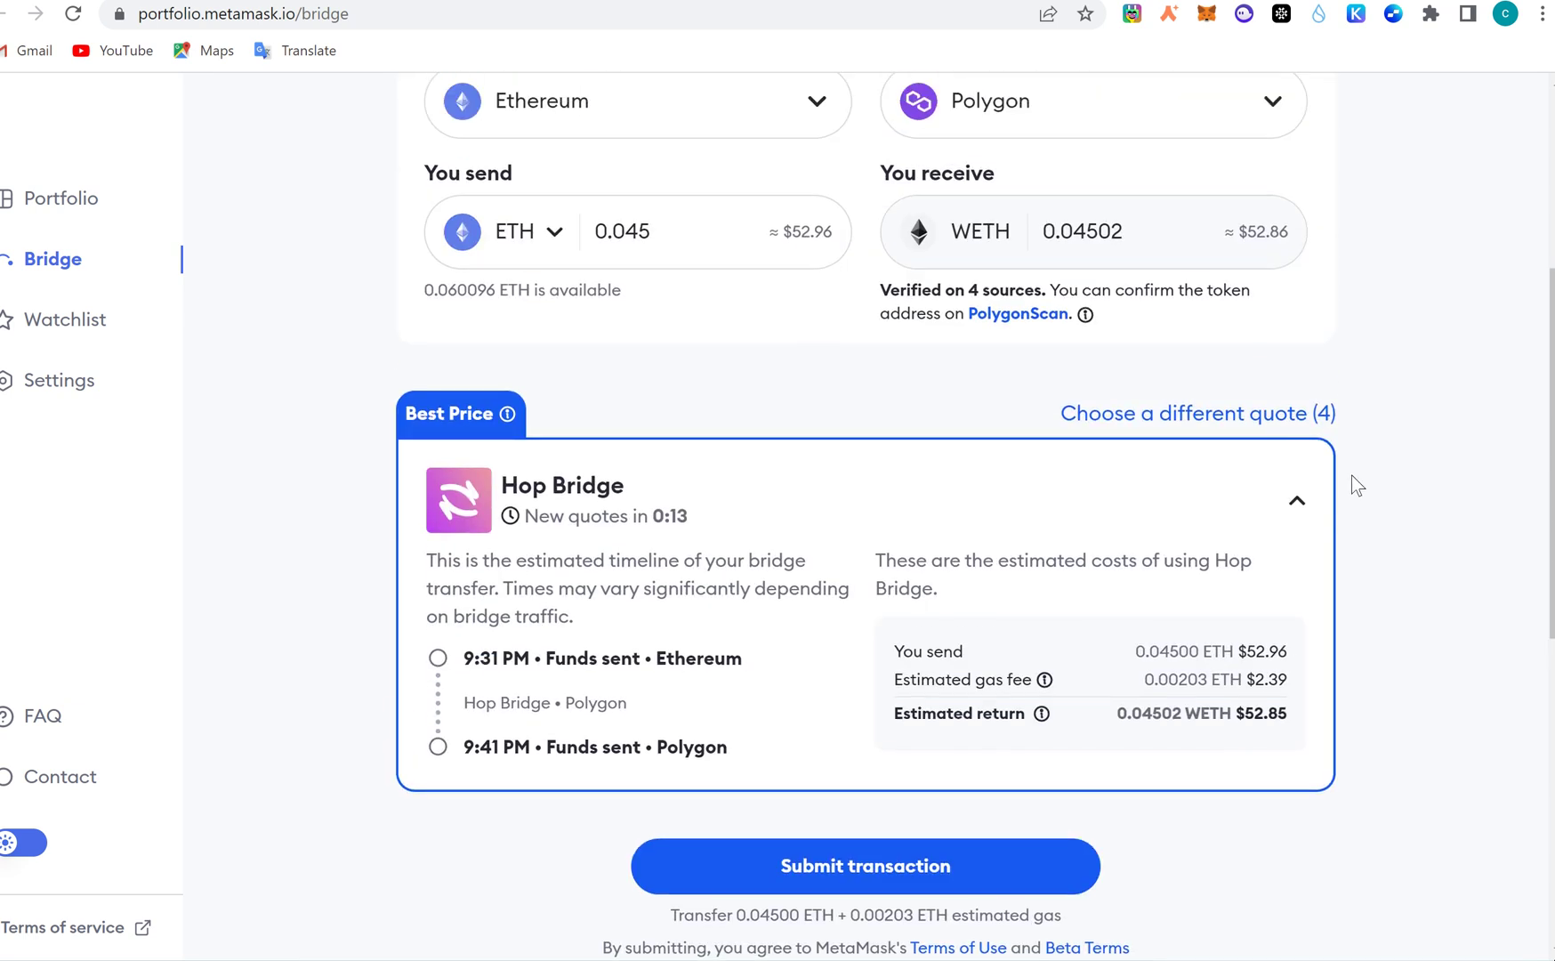
# Compare other bridge providers, keep the Hop quote, and submit the bridge transaction.
pyautogui.click(1206, 412)
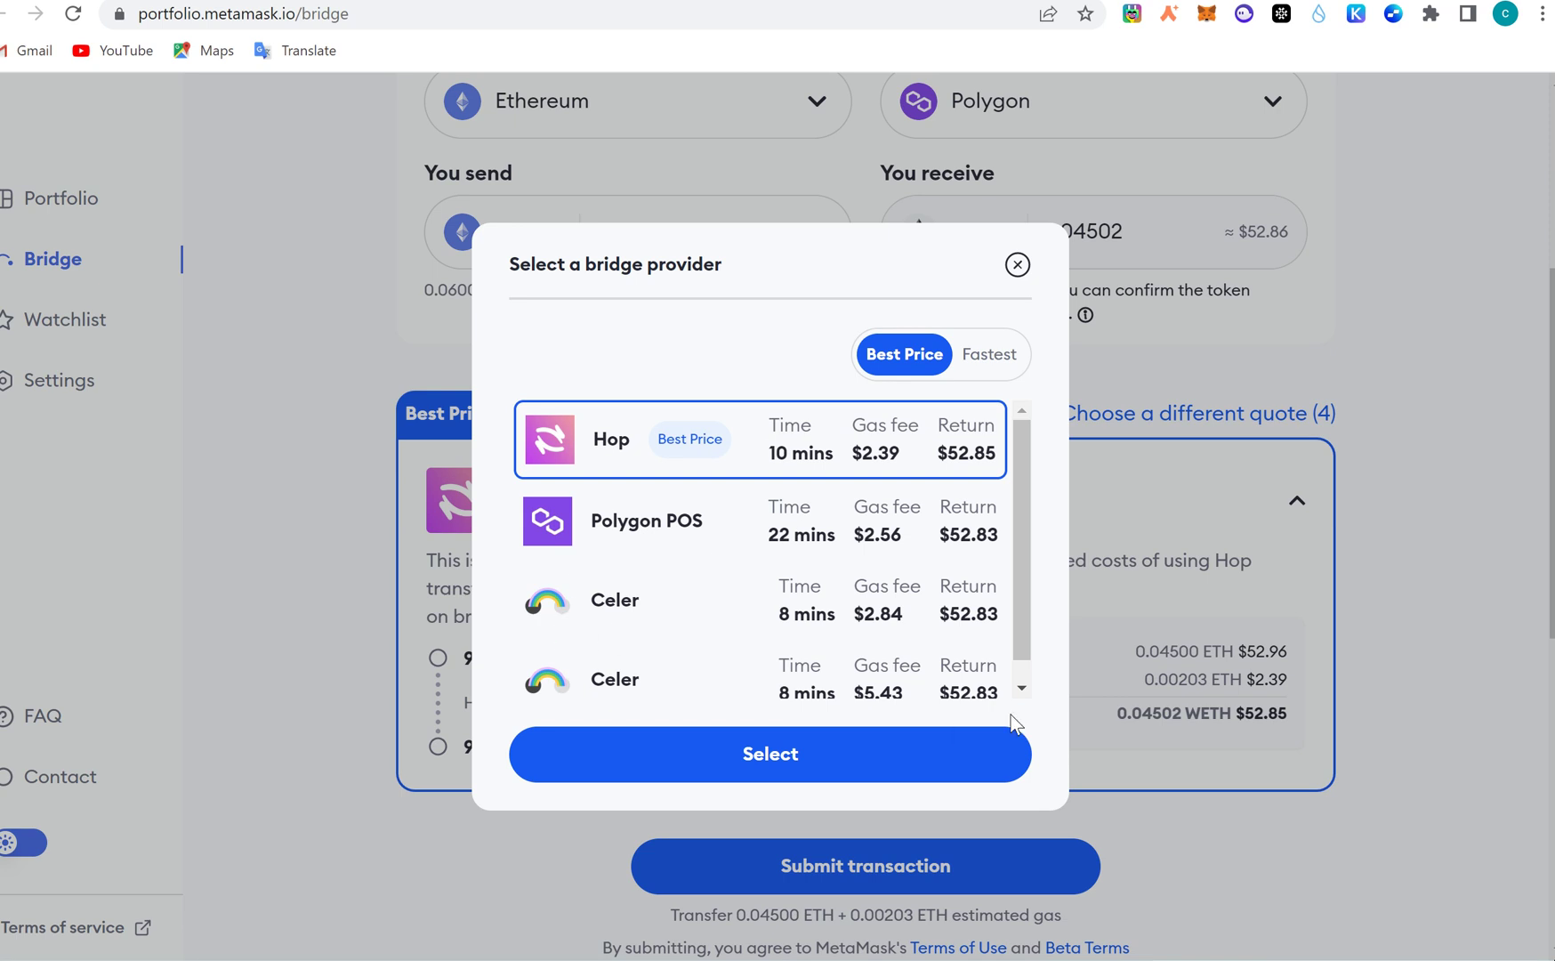
pyautogui.click(1022, 687)
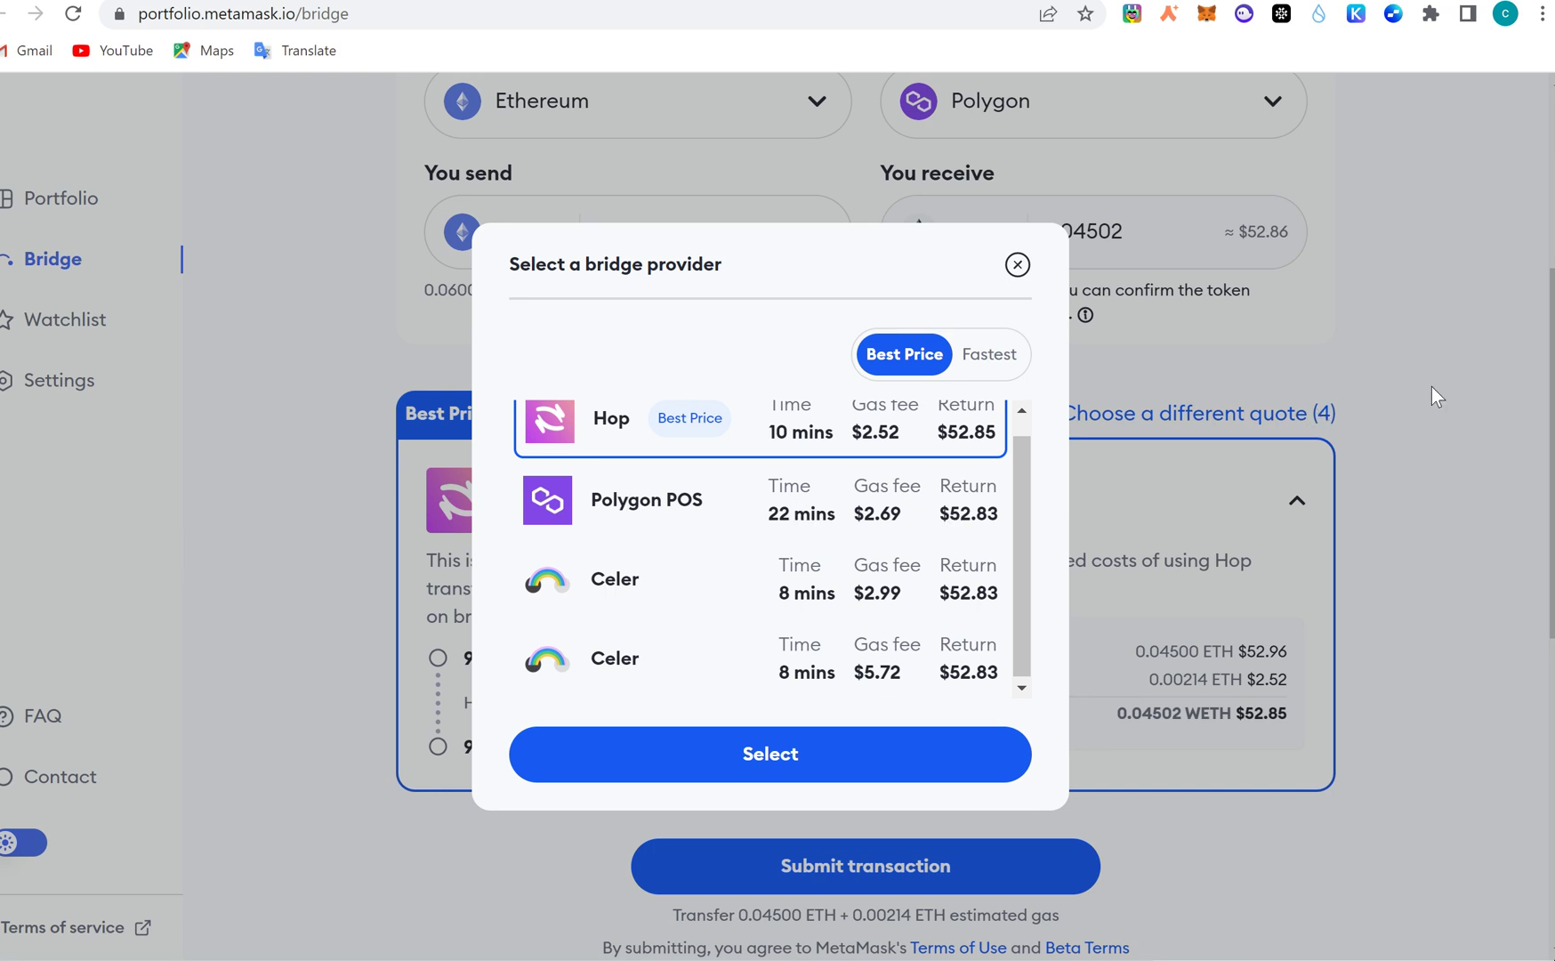
pyautogui.click(1272, 331)
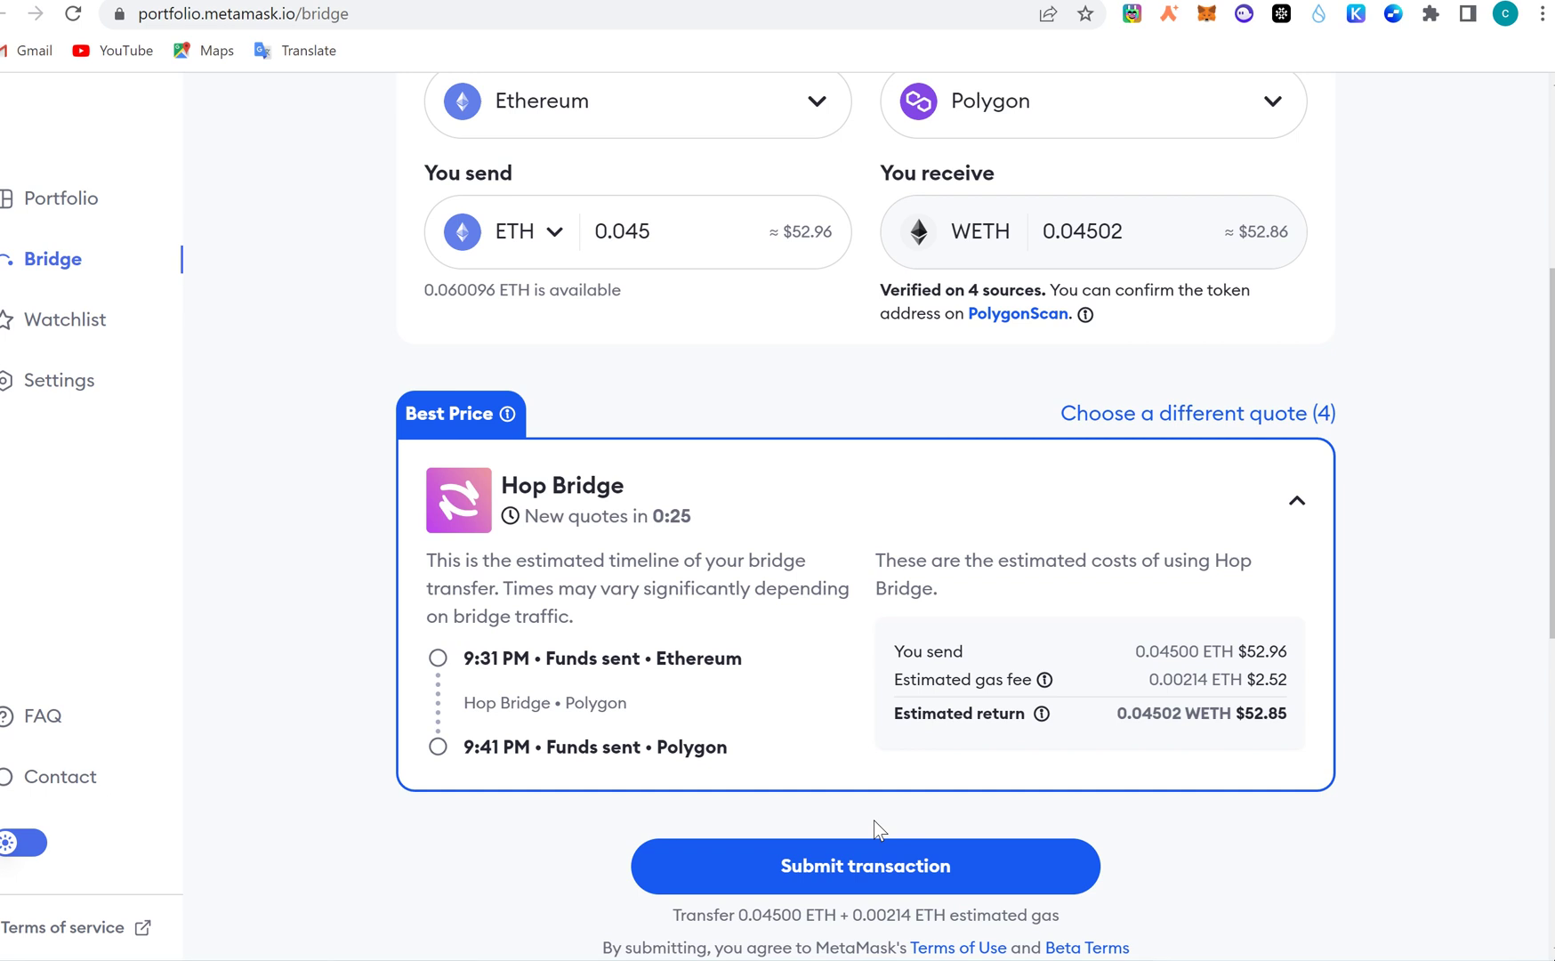
pyautogui.click(906, 870)
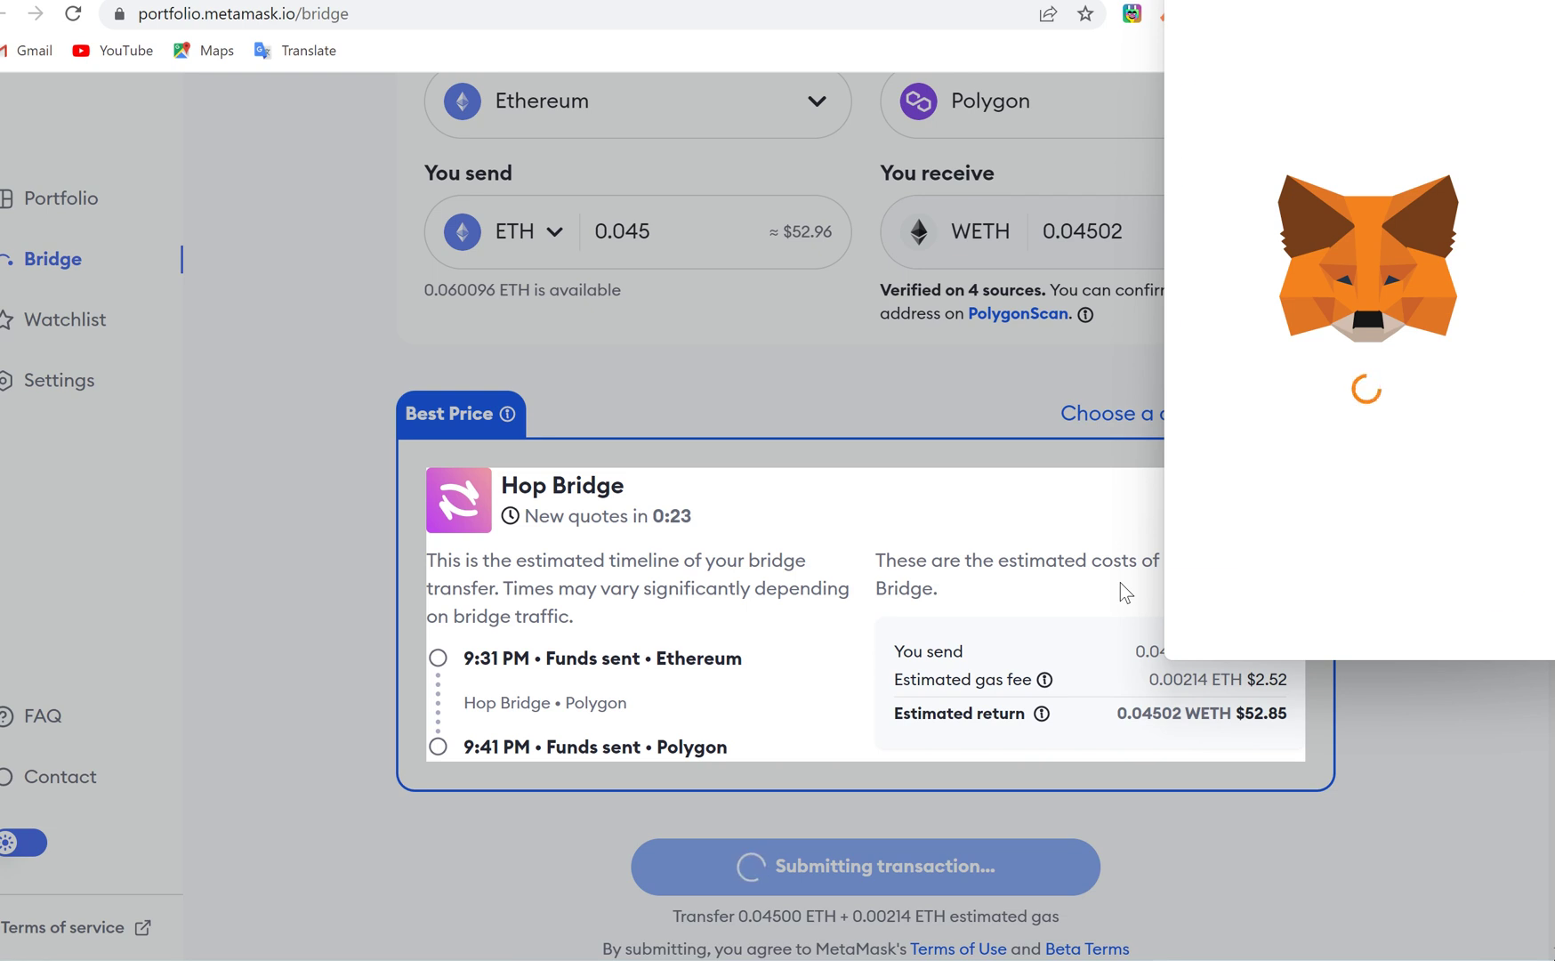
# Confirm the 0.045 ETH bridge transaction in the MetaMask wallet popup.
pyautogui.scroll(-5, 1409, 473)
pyautogui.scroll(-2, 1357, 498)
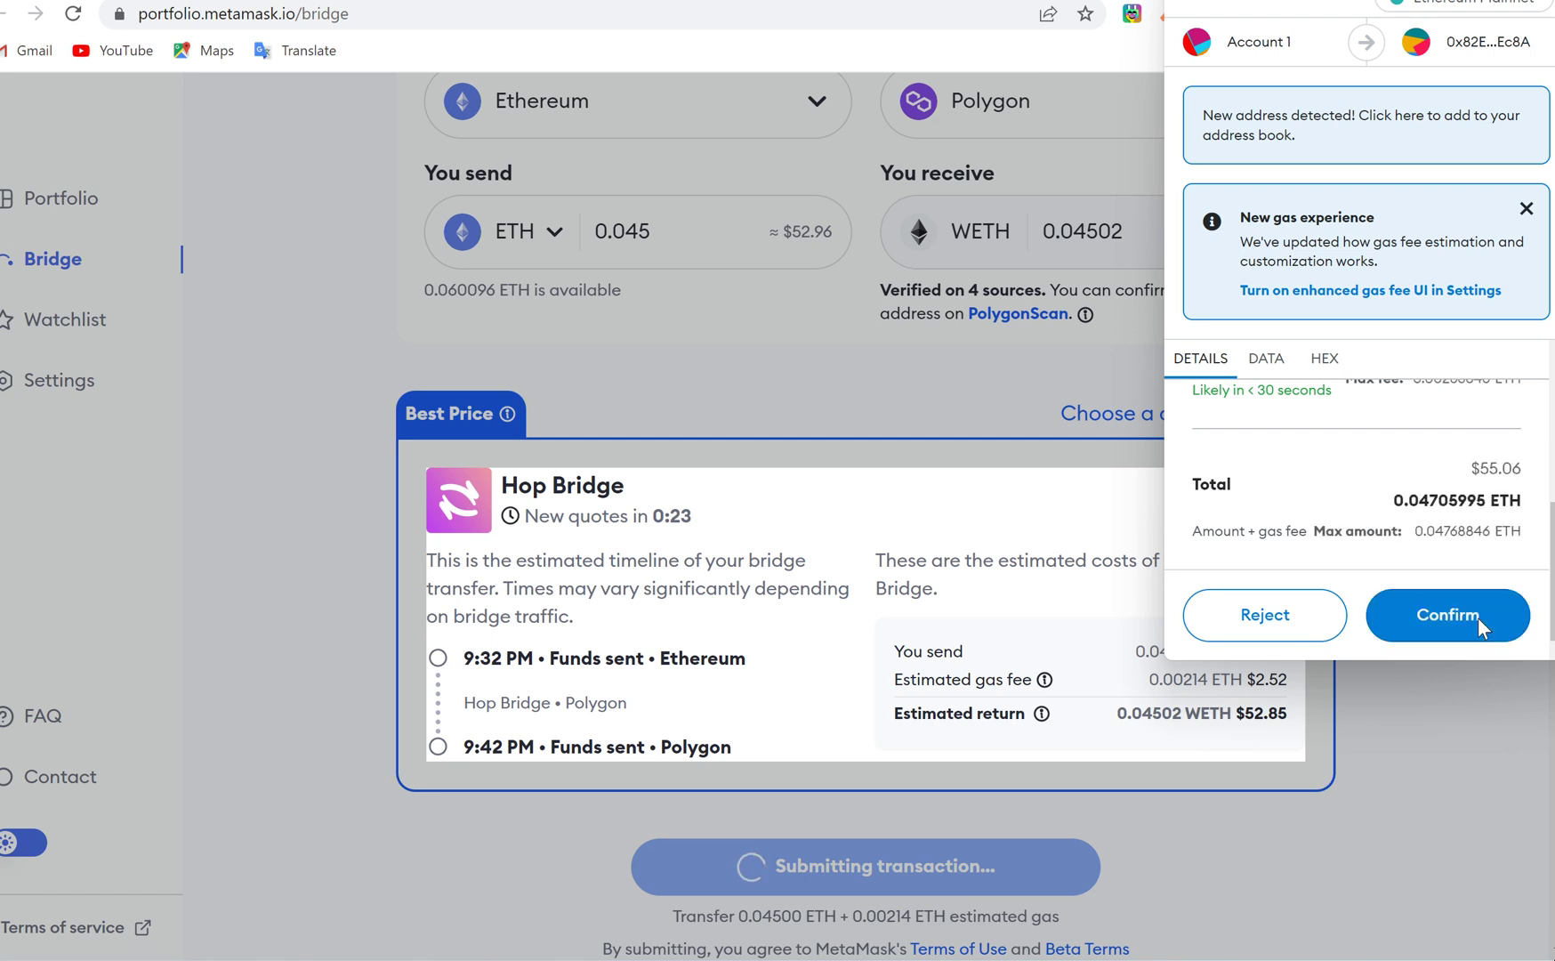
pyautogui.click(1477, 617)
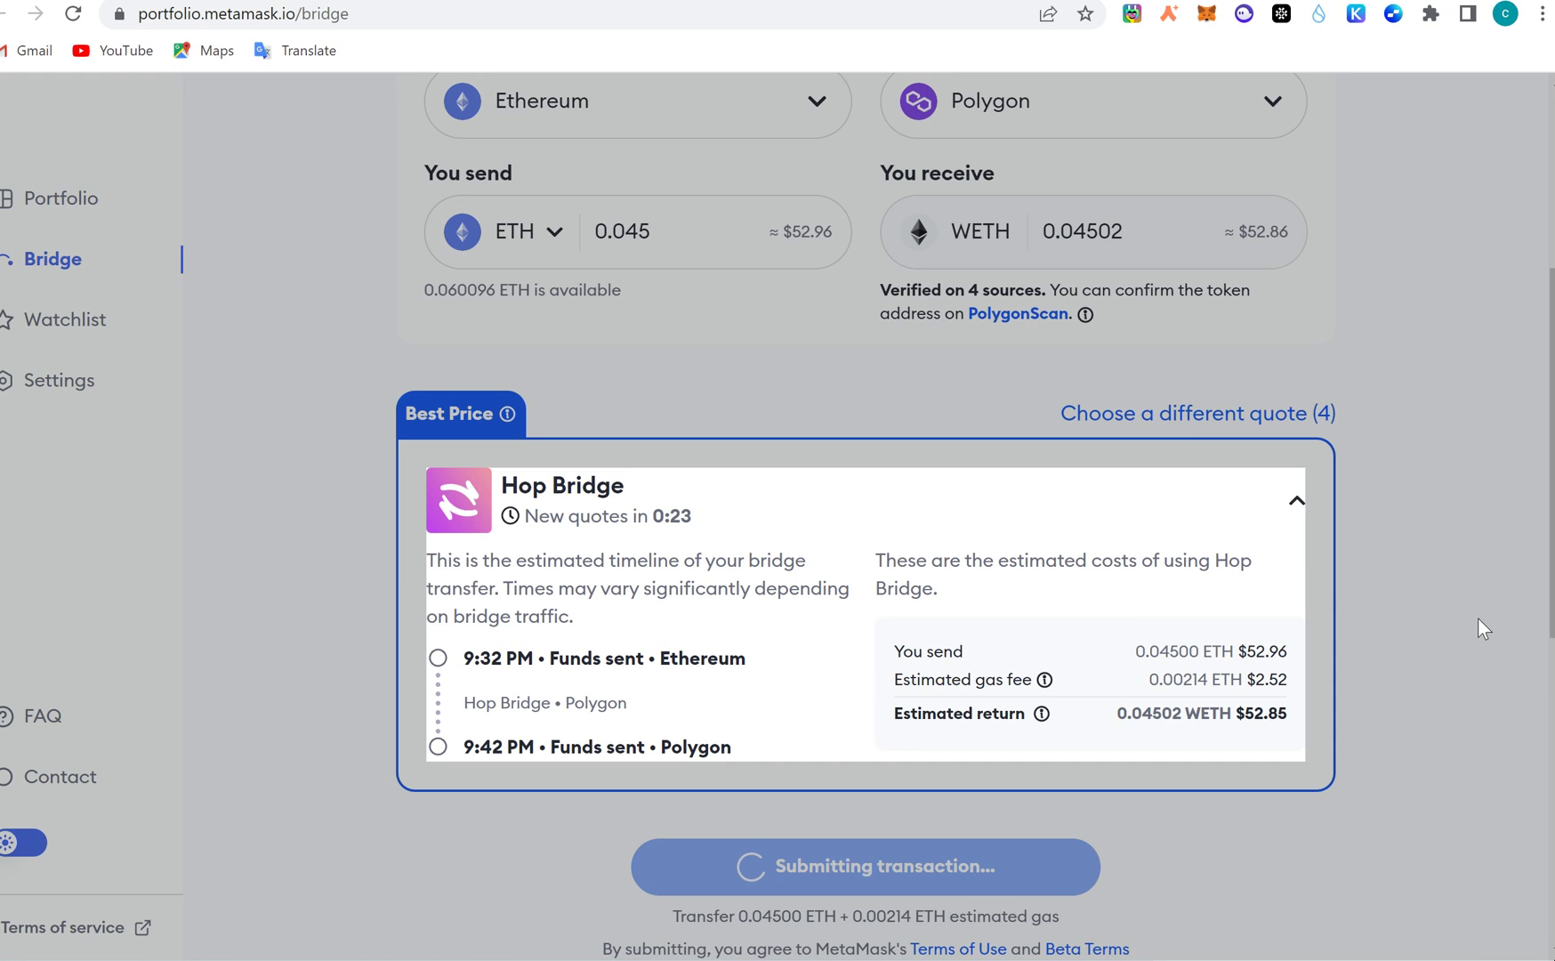